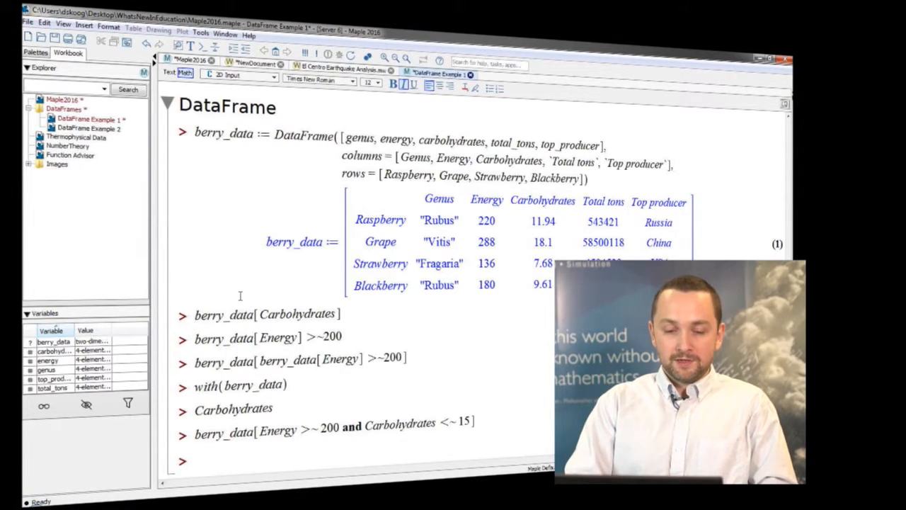
# - Insert a new input line above berry_data[Carbohydrates] and evaluate berry_data[3] there to extract the third column
pyautogui.hotkey('ctrl', 'k')
pyautogui.hotkey('ctrl', 'k')
pyautogui.write('berr')
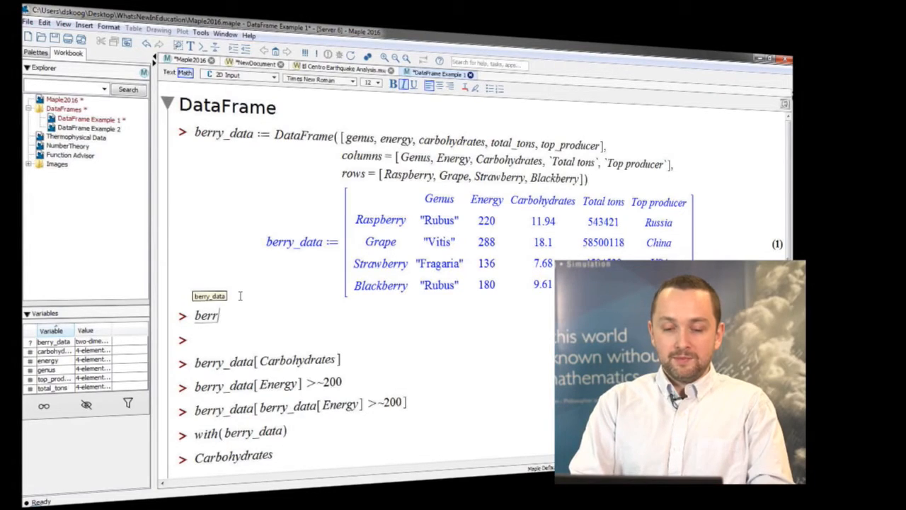
pyautogui.write('y_data[')
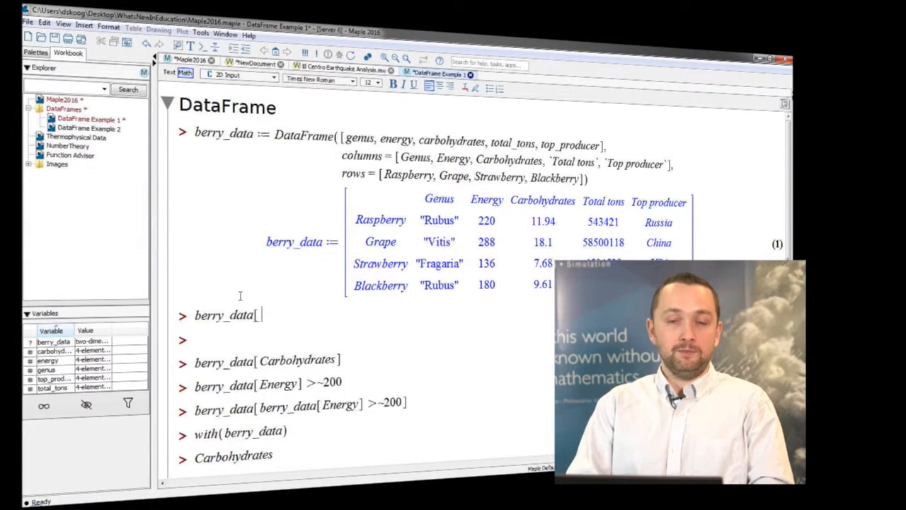
pyautogui.write(']')
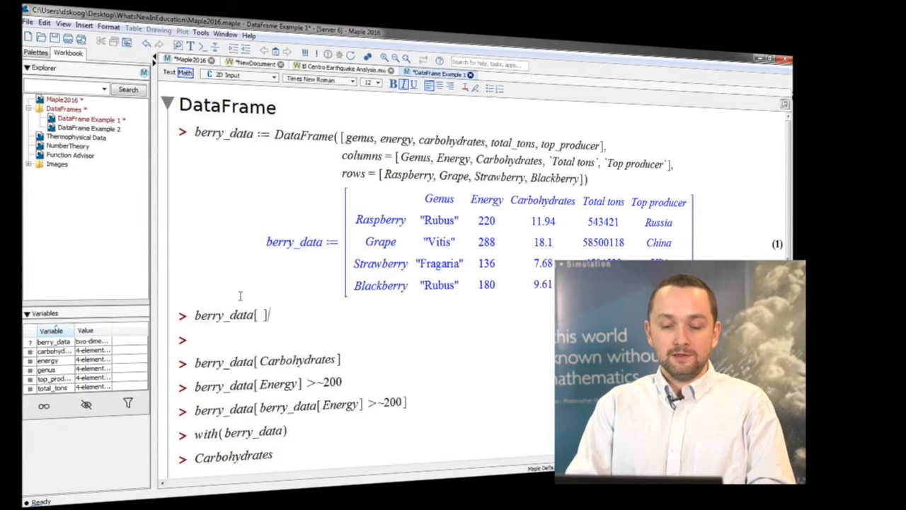
pyautogui.press('Left')
pyautogui.write('3')
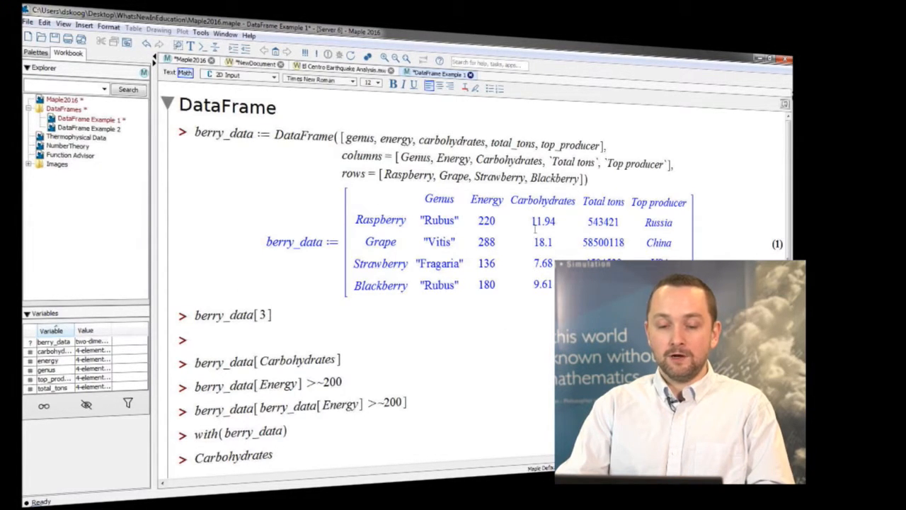
pyautogui.press('Return')
# - Evaluate the existing berry_data[Carbohydrates] expression to extract that column by name
pyautogui.scroll(-3, 183, 344)
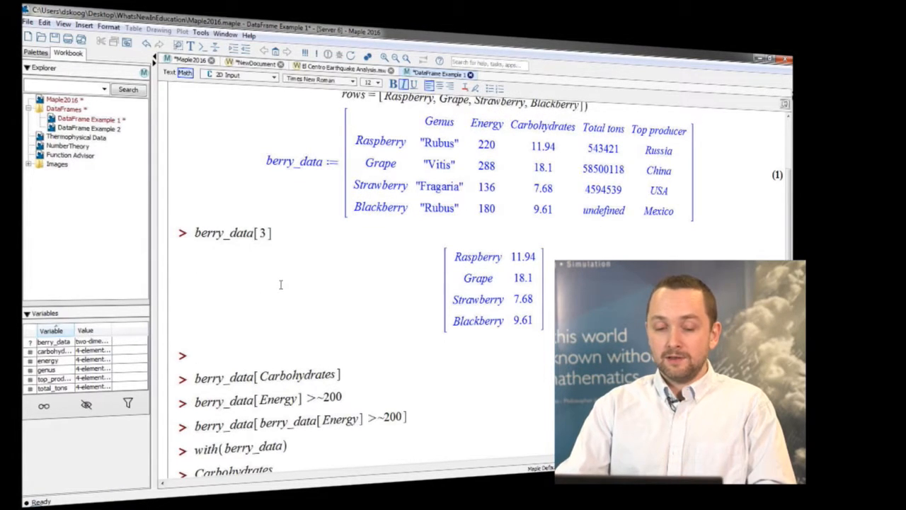
pyautogui.scroll(-1, 281, 284)
pyautogui.scroll(-1, 280, 283)
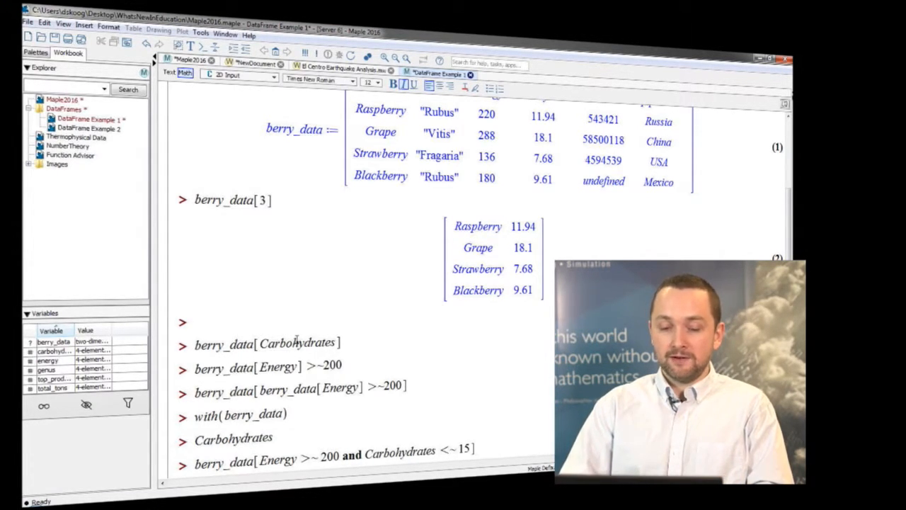
pyautogui.press('Return')
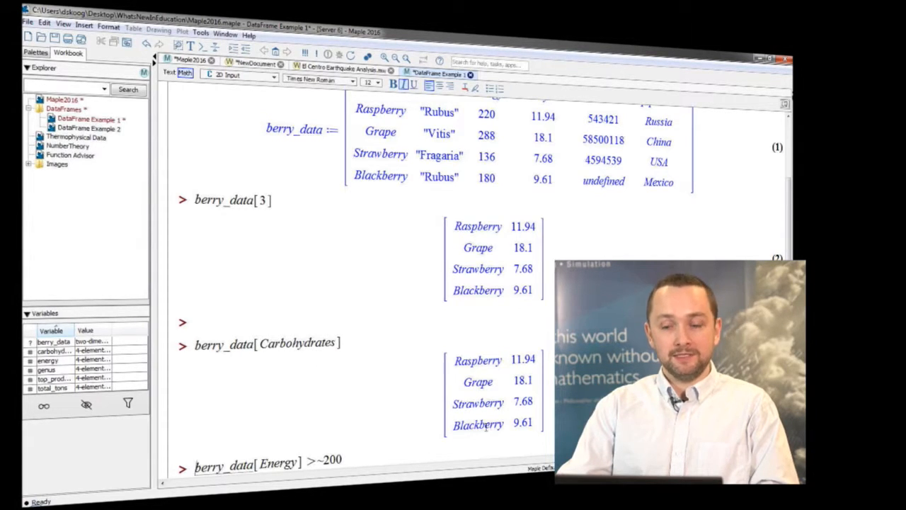
# - Evaluate the element-wise comparison berry_data[Energy] >~ 200
pyautogui.scroll(2, 476, 410)
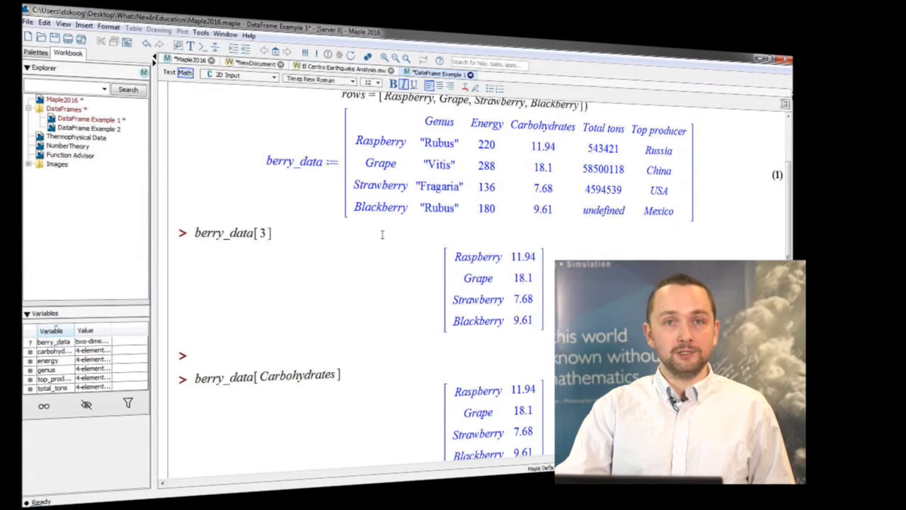
pyautogui.scroll(-3, 364, 237)
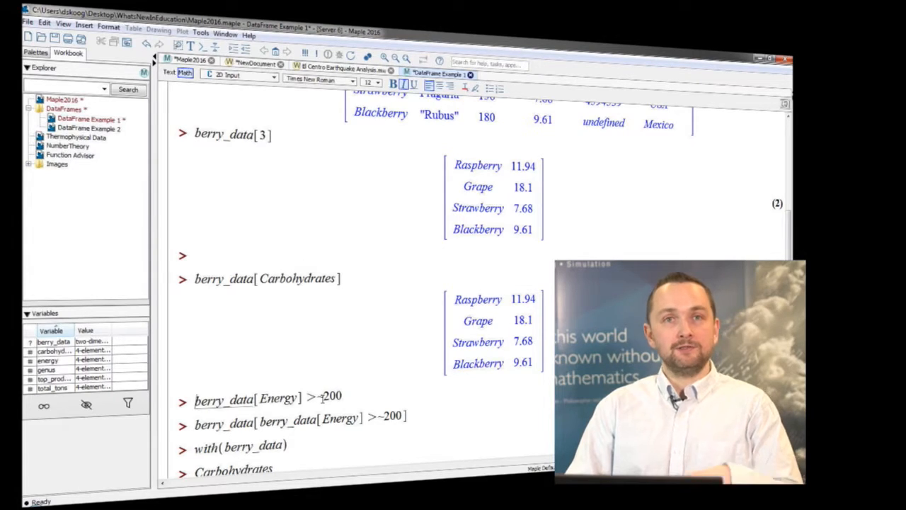
pyautogui.press('Return')
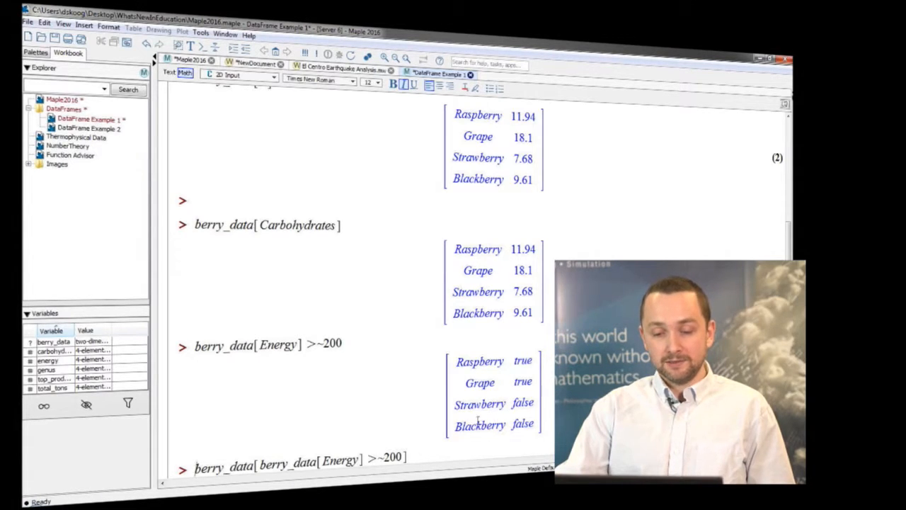
# - Evaluate the filter berry_data[berry_data[Energy] >~ 200], and make the column names directly accessible with with(berry_data)
pyautogui.scroll(-1, 463, 400)
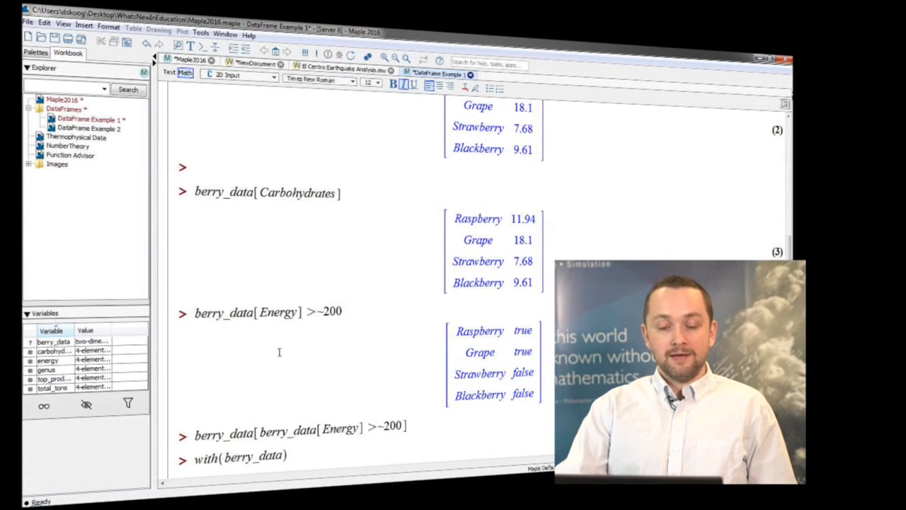
pyautogui.click(285, 432)
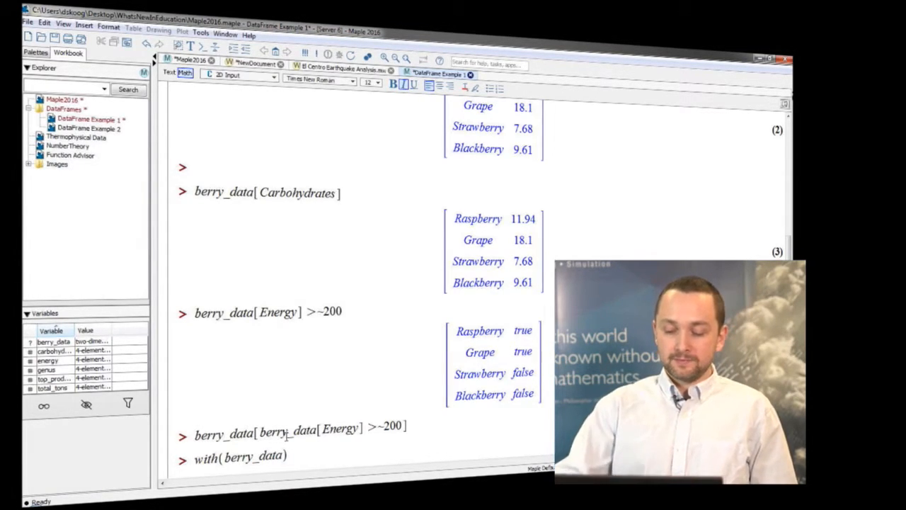
pyautogui.press('Return')
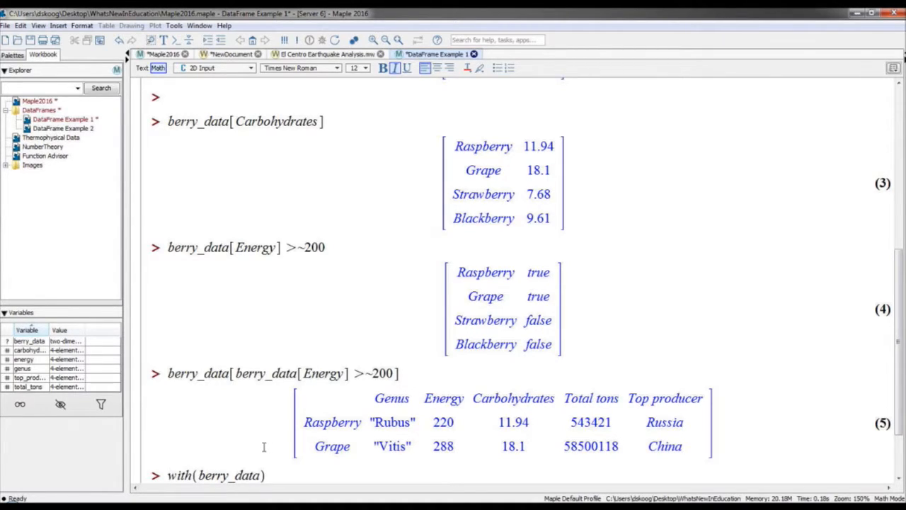
pyautogui.scroll(-1, 395, 368)
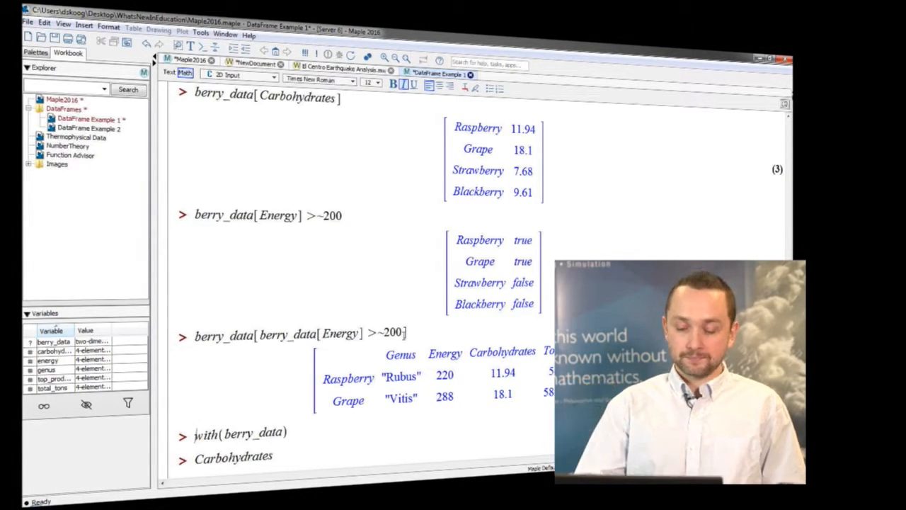
pyautogui.press('Return')
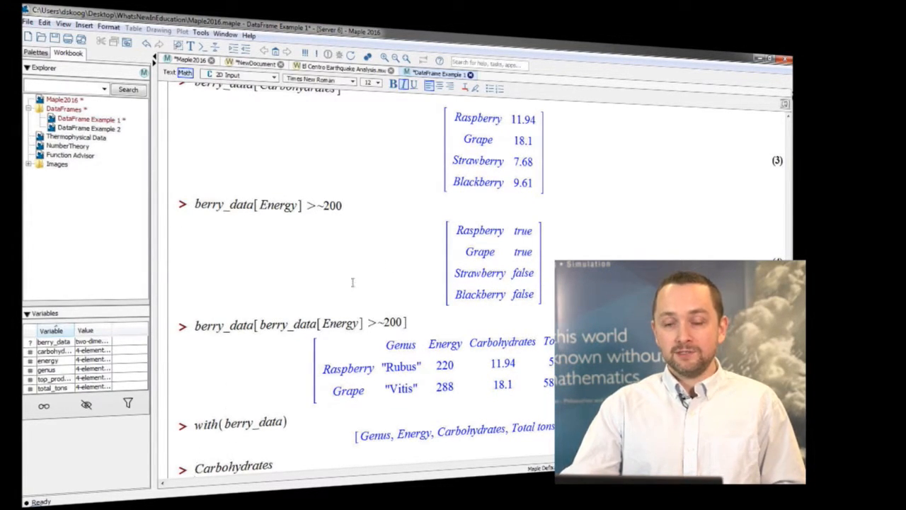
# - Evaluate the Carbohydrates column by its bare name, and the combined filter berry_data[Energy >~ 200 and Carbohydrates <~ 15]
pyautogui.scroll(3, 351, 280)
pyautogui.scroll(4, 346, 273)
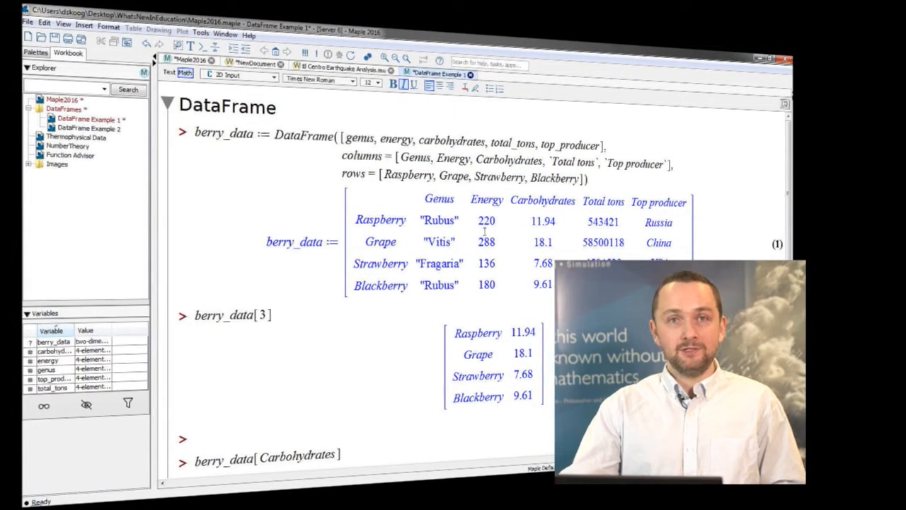
pyautogui.scroll(-7, 485, 230)
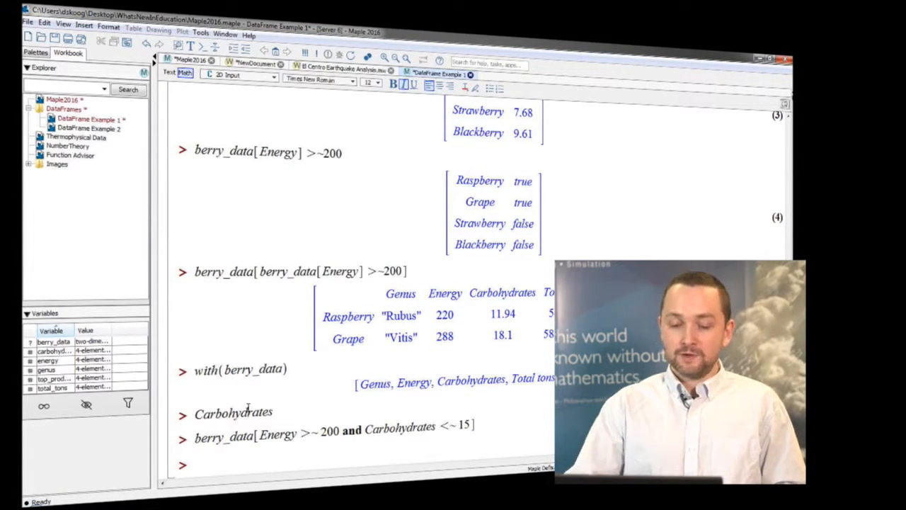
pyautogui.press('Return')
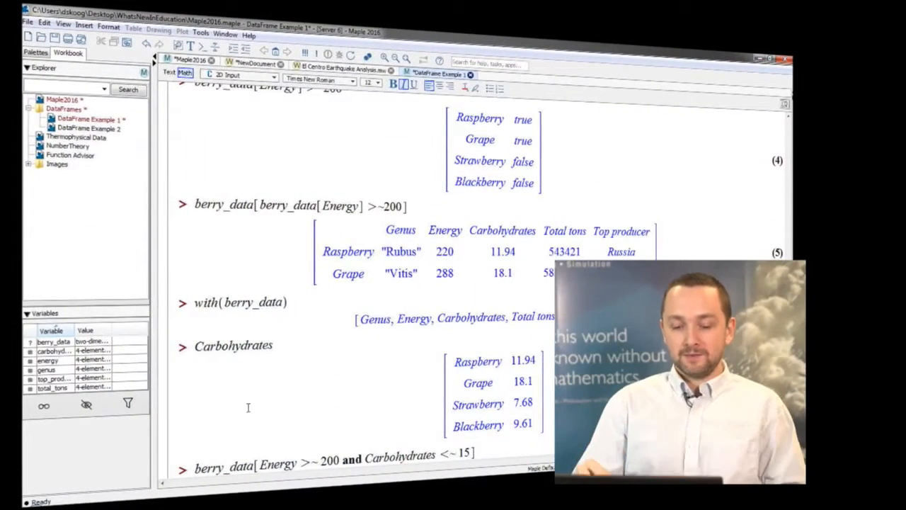
pyautogui.scroll(-1, 249, 405)
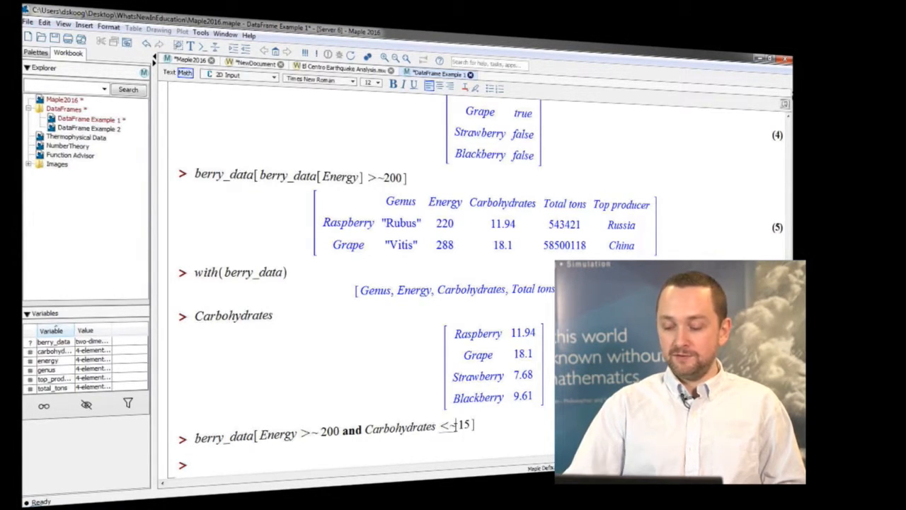
pyautogui.press('Return')
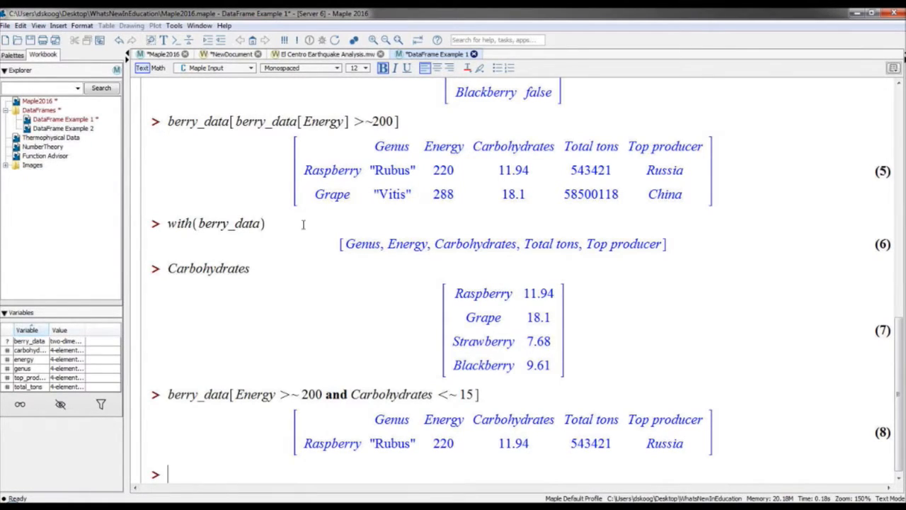
# - Close the DataFrame Example 1 worksheet and open DataFrame Example 2 from the workbook, allowing its content to execute automatically
pyautogui.click(473, 53)
pyautogui.click(456, 279)
pyautogui.doubleClick(62, 128)
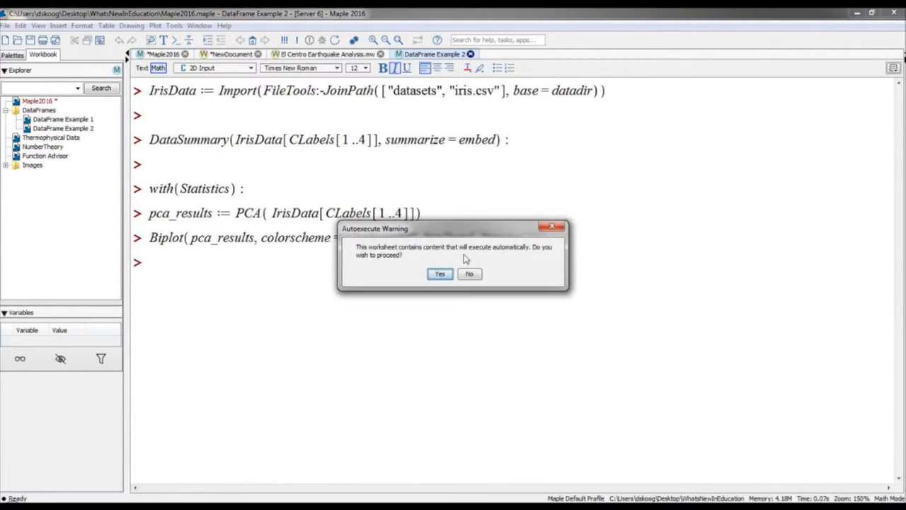
pyautogui.click(439, 275)
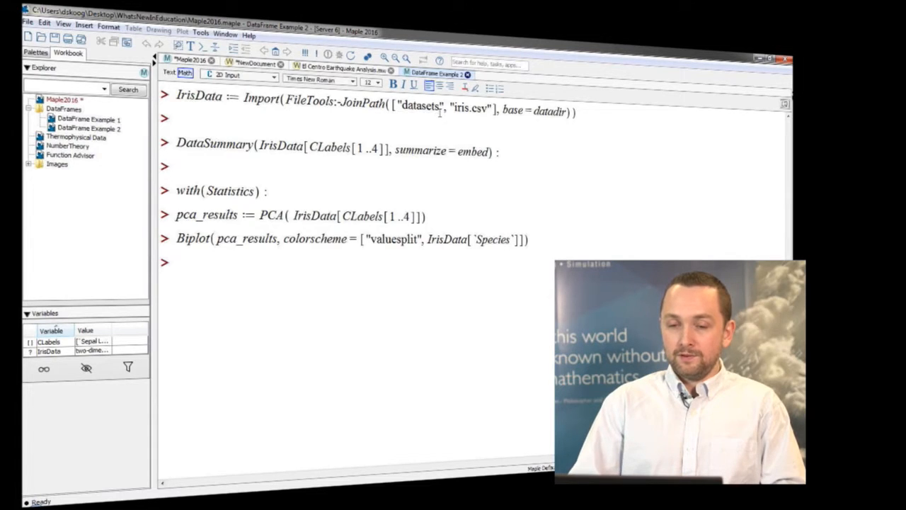
# - Execute the Import command that loads datasets/iris.csv into IrisData, and highlight the Species column heading in the output
pyautogui.press('Return')
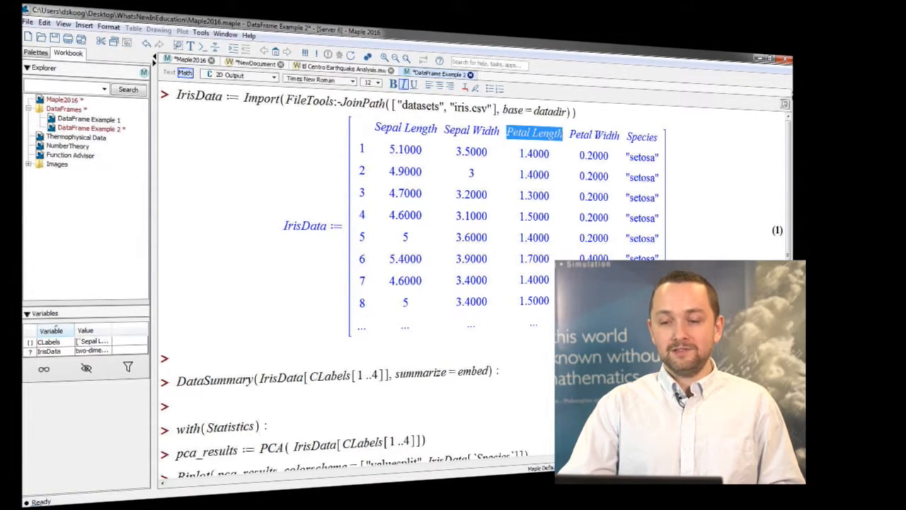
pyautogui.doubleClick(642, 137)
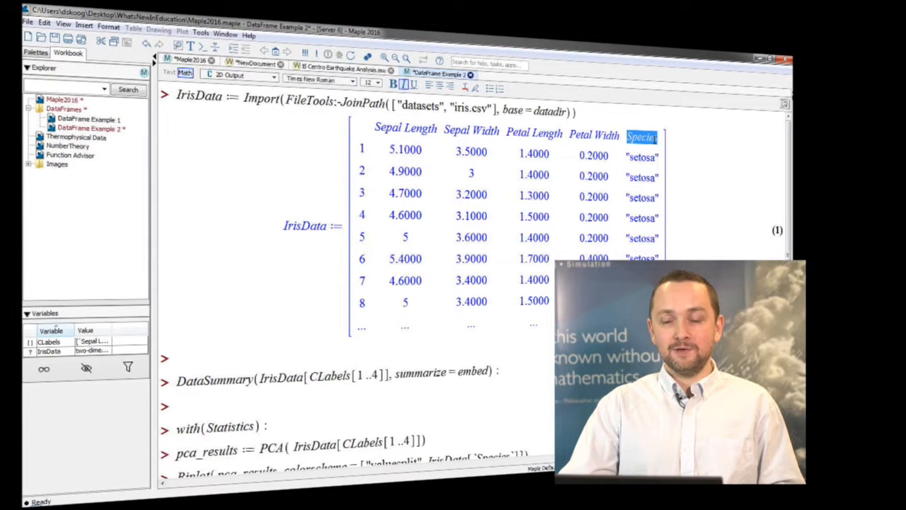
pyautogui.click(674, 177)
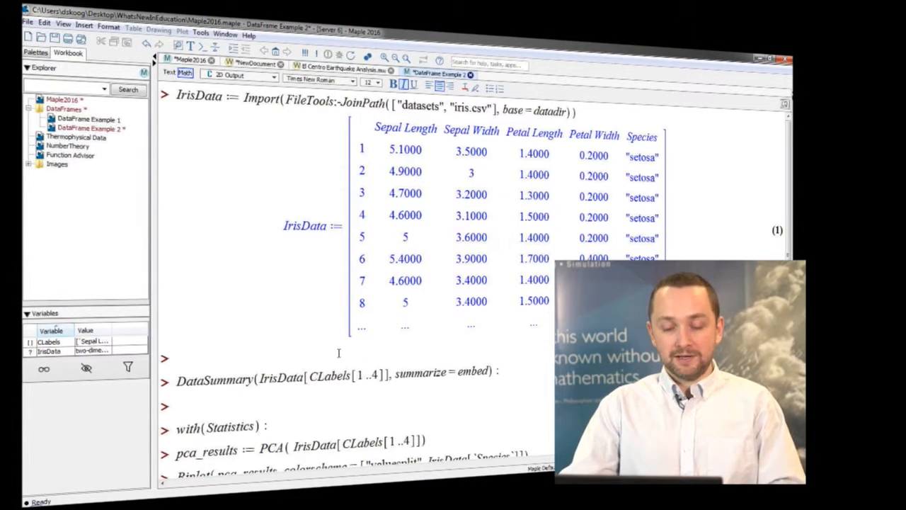
# - Create a Data Summary of the IrisData output as an embedded table for the Sepal Length, Sepal Width, Petal Length and Petal Width columns
pyautogui.rightClick(530, 176)
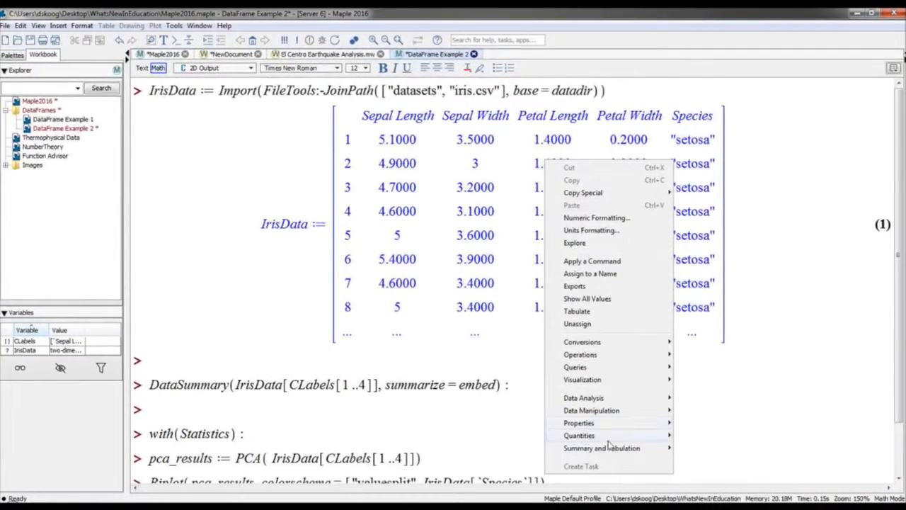
pyautogui.moveTo(576, 423)
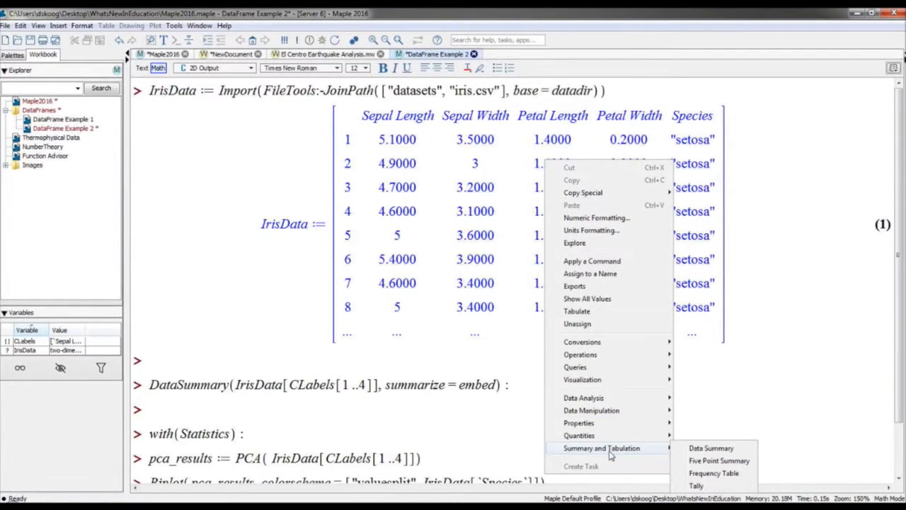
pyautogui.click(708, 448)
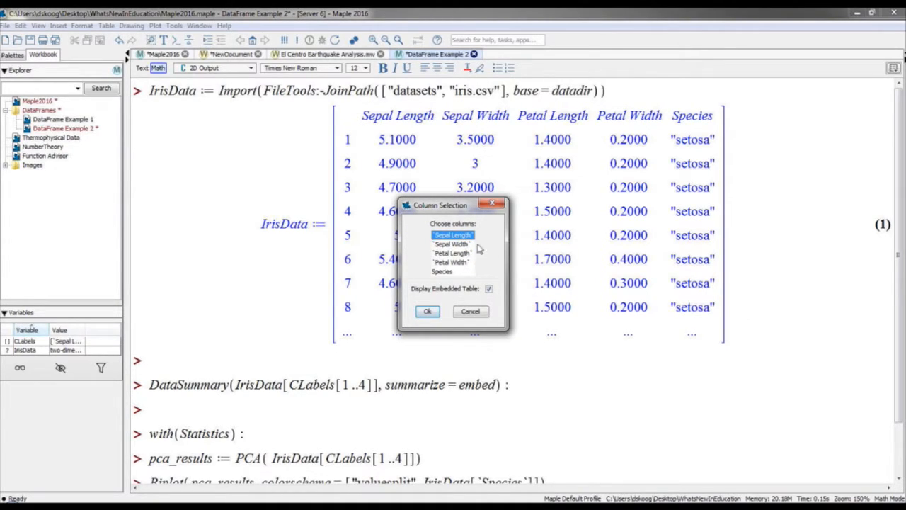
pyautogui.keyDown('shift'); pyautogui.click(462, 263); pyautogui.keyUp('shift')
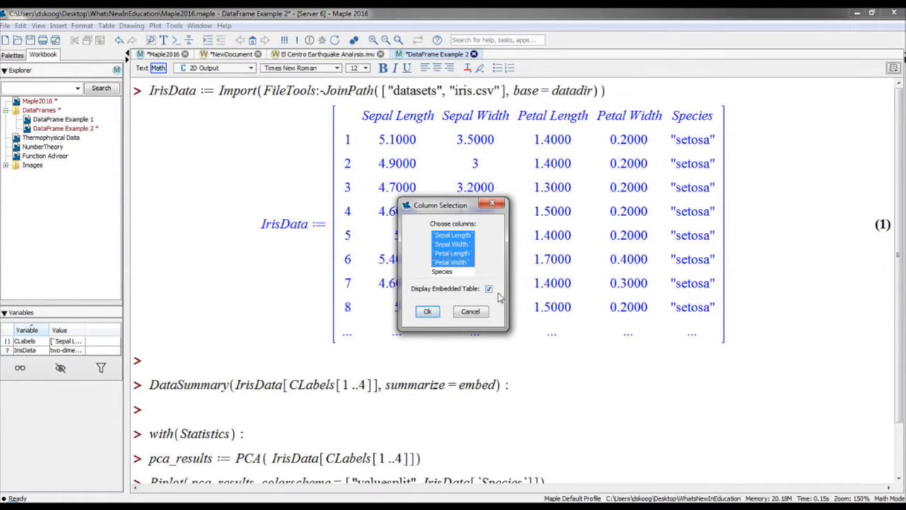
pyautogui.click(427, 312)
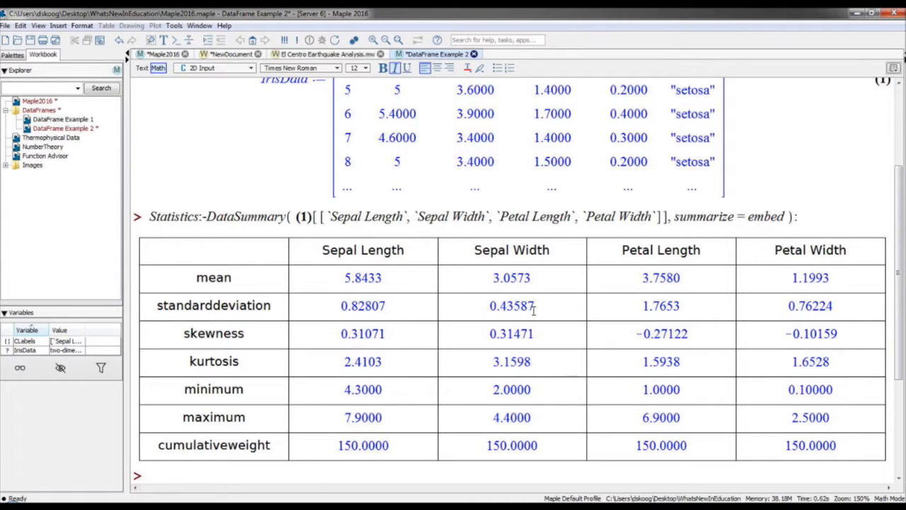
# - Aggregate the IrisData output by the Species column, using the Mean statistic with the tally shown
pyautogui.scroll(1, 534, 310)
pyautogui.scroll(-1, 534, 310)
pyautogui.scroll(2, 639, 306)
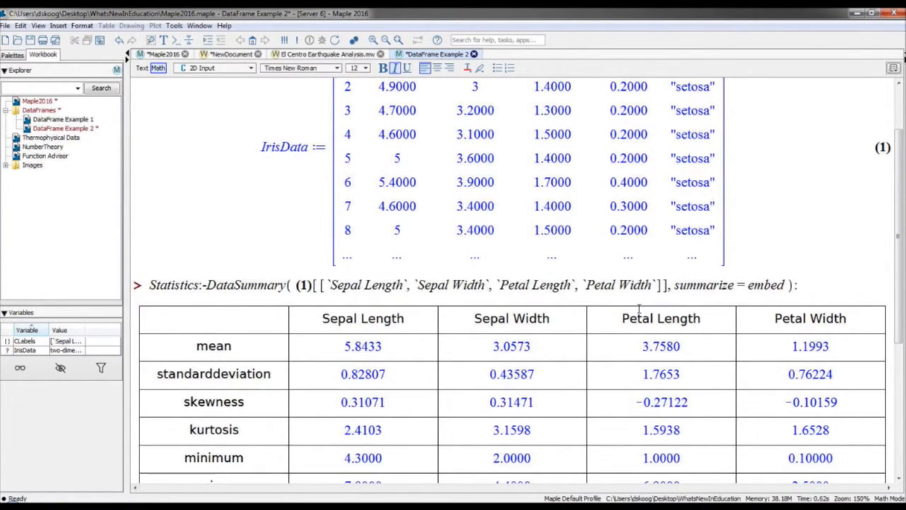
pyautogui.scroll(1, 603, 225)
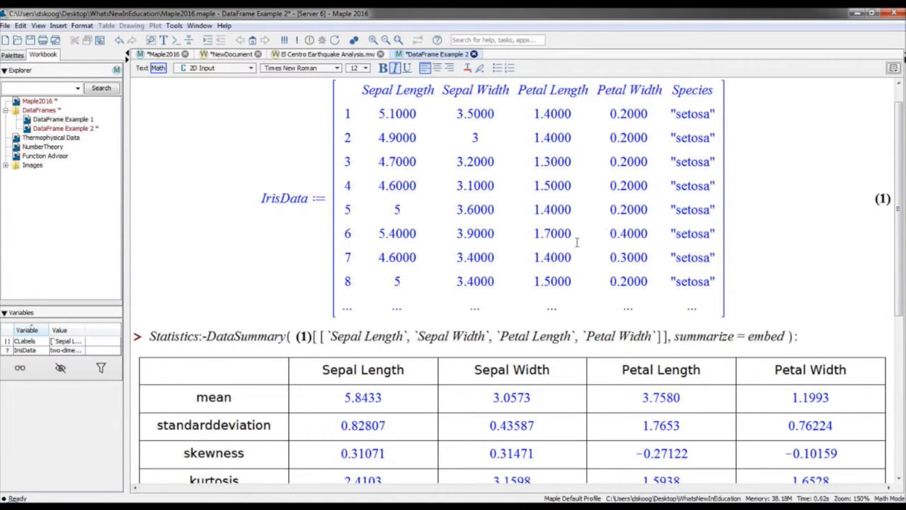
pyautogui.rightClick(526, 159)
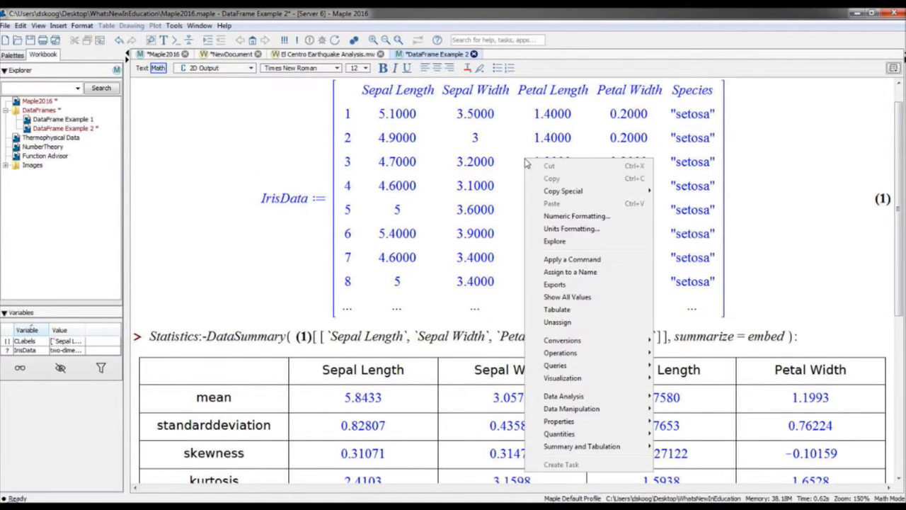
pyautogui.moveTo(595, 413)
pyautogui.moveTo(594, 433)
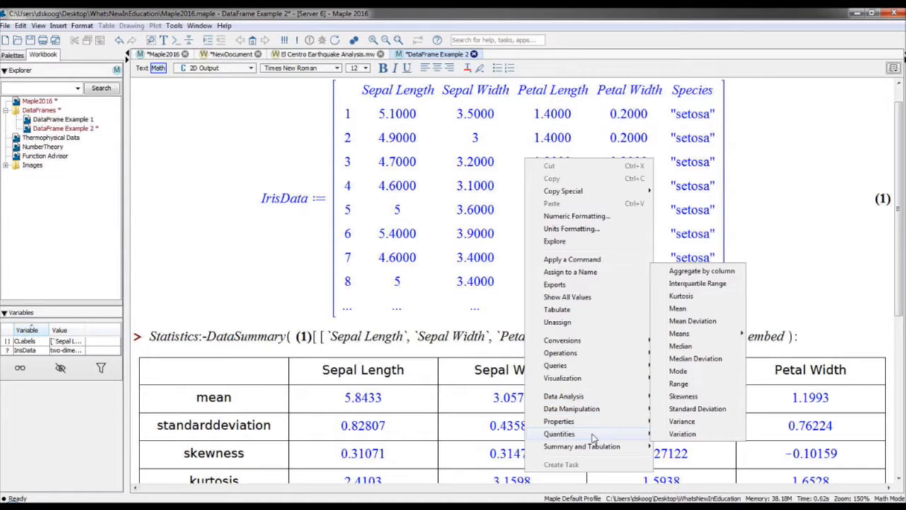
pyautogui.click(688, 278)
pyautogui.click(447, 241)
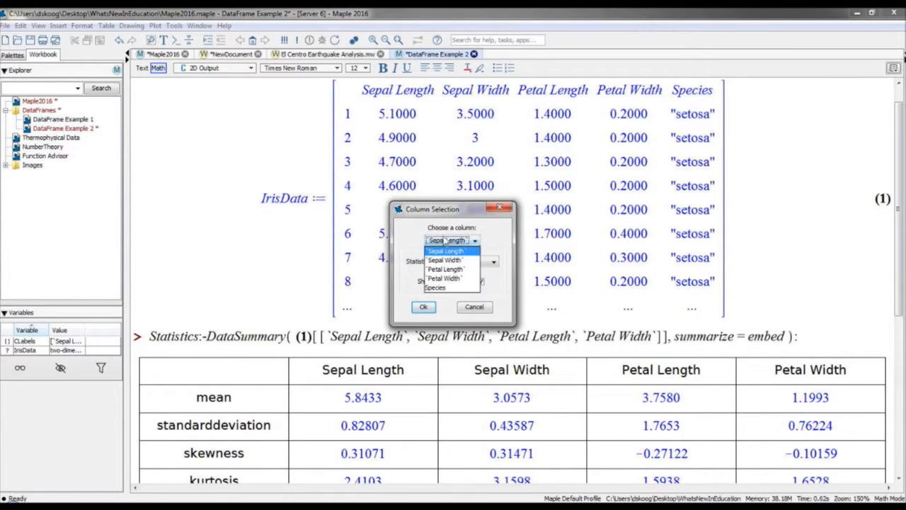
pyautogui.click(447, 288)
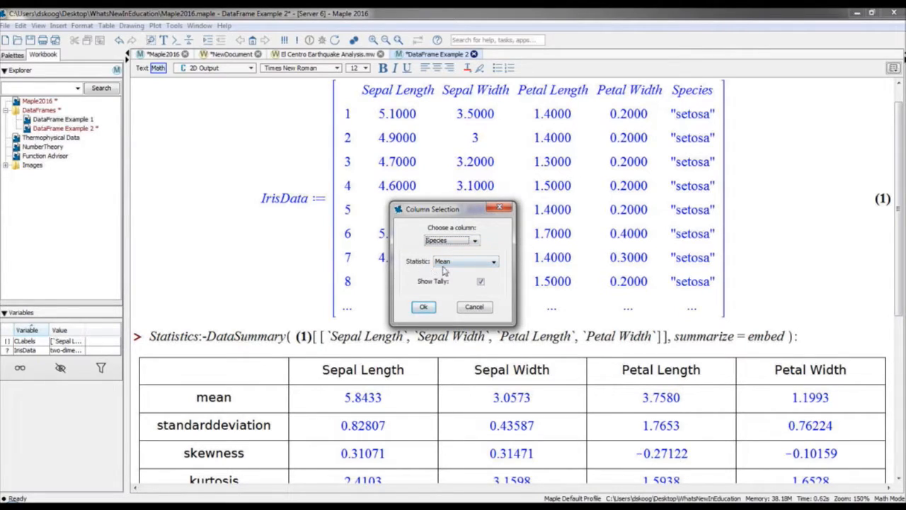
pyautogui.click(442, 260)
pyautogui.click(444, 269)
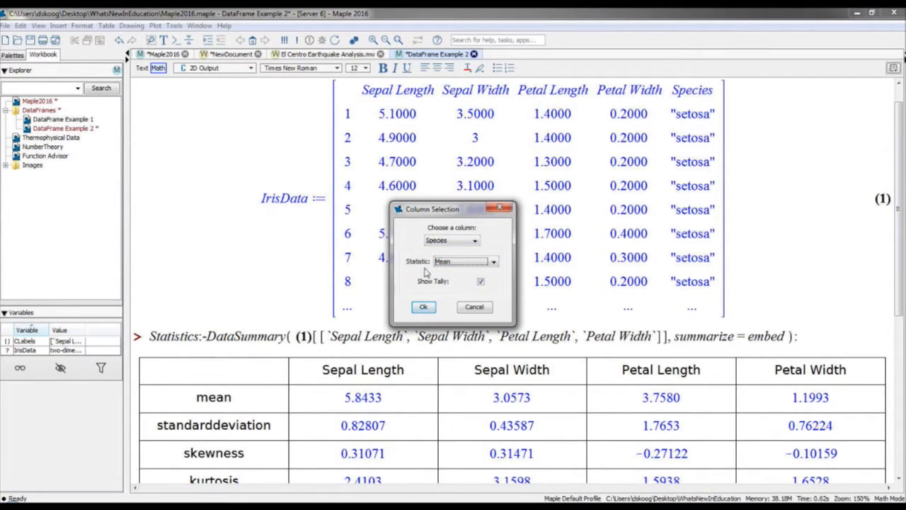
pyautogui.click(428, 309)
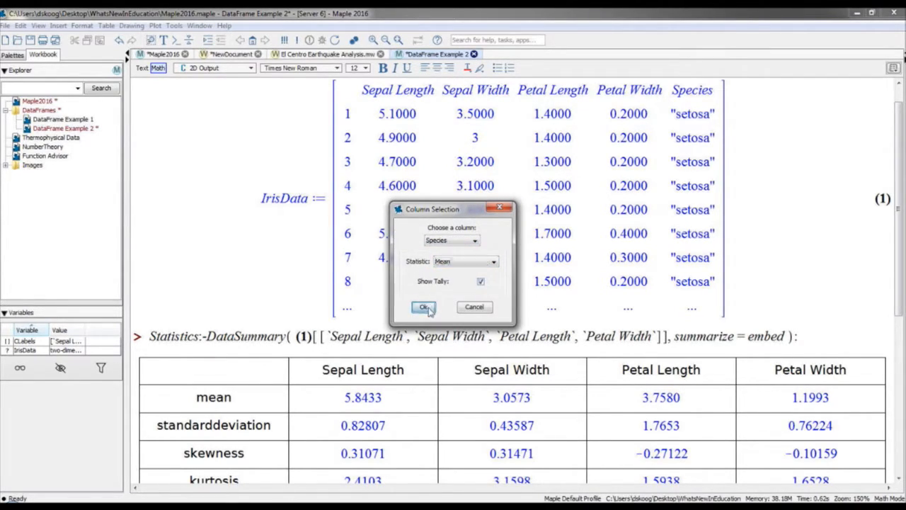
# - Compare the overall Sepal Length mean in the summary table with the Sepal Length means per species in the Aggregate output
pyautogui.scroll(-3, 421, 296)
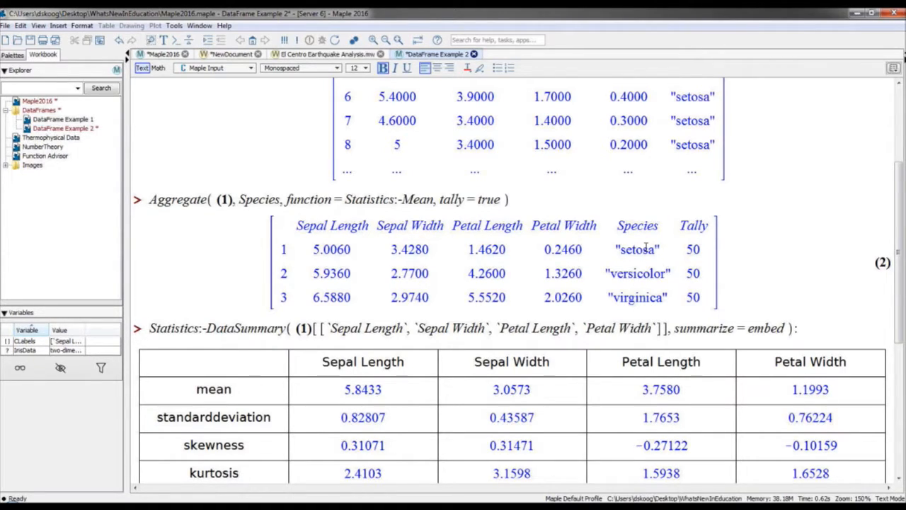
pyautogui.scroll(-1, 534, 246)
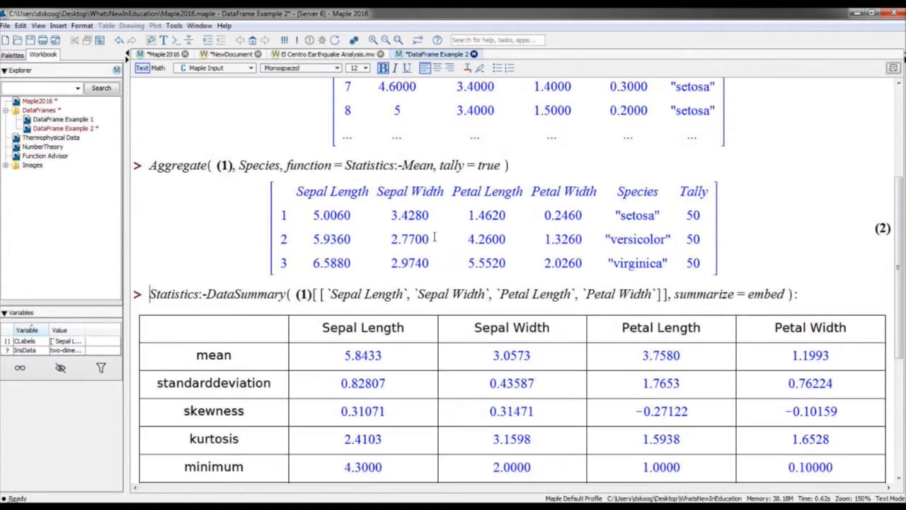
pyautogui.click(344, 358)
pyautogui.moveTo(344, 357); pyautogui.dragTo(404, 362)
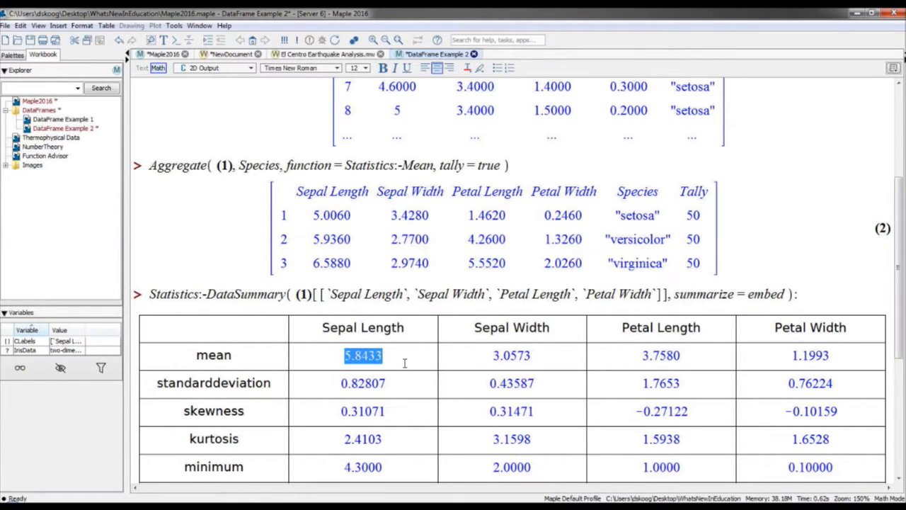
pyautogui.click(404, 361)
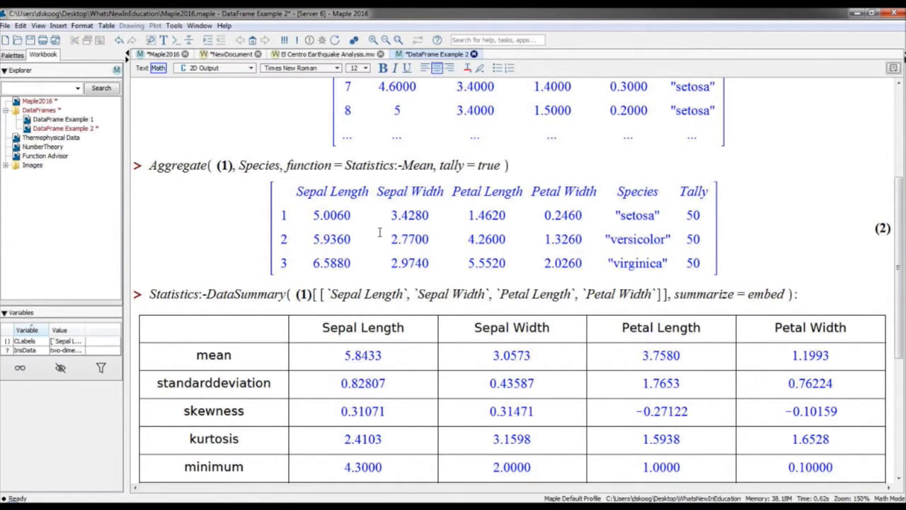
pyautogui.doubleClick(356, 215)
pyautogui.doubleClick(348, 233)
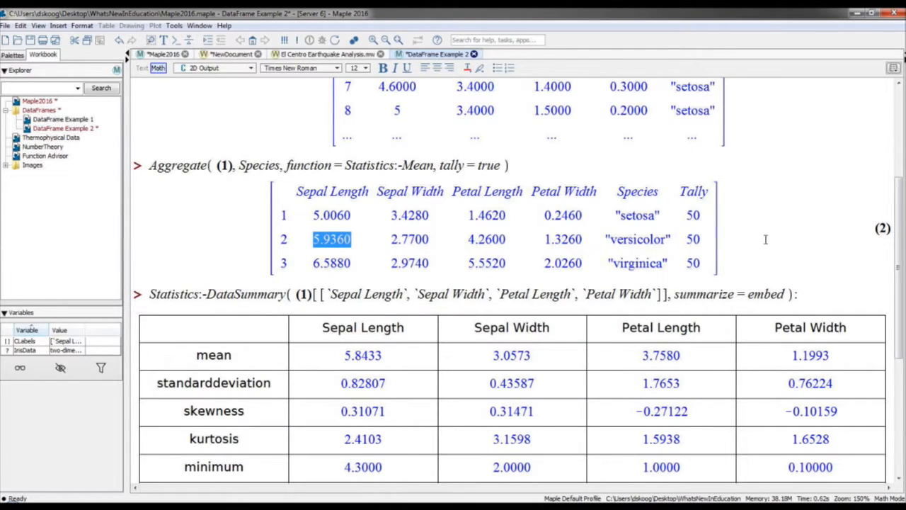
# - Execute with(Statistics) and pca_results := PCA(IrisData[CLabels[1..4]]), and review the resulting record
pyautogui.scroll(-7, 765, 239)
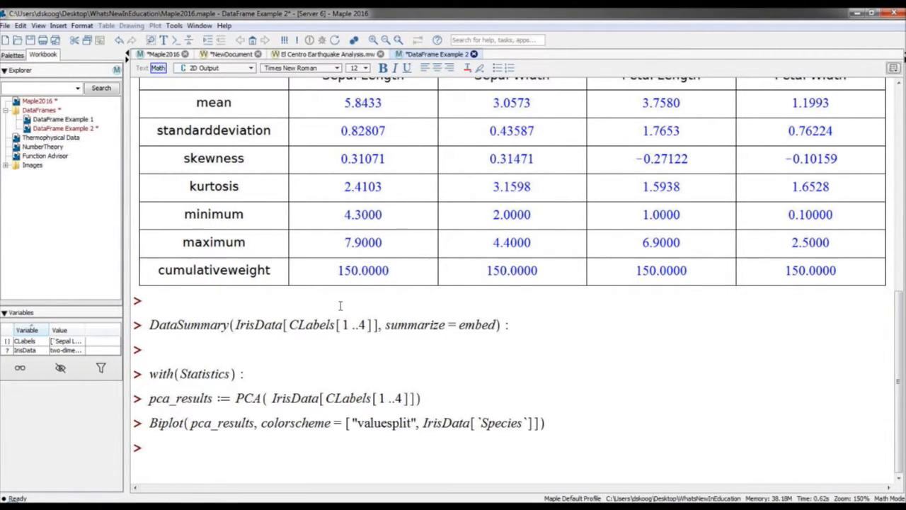
pyautogui.click(229, 376)
pyautogui.press('Return')
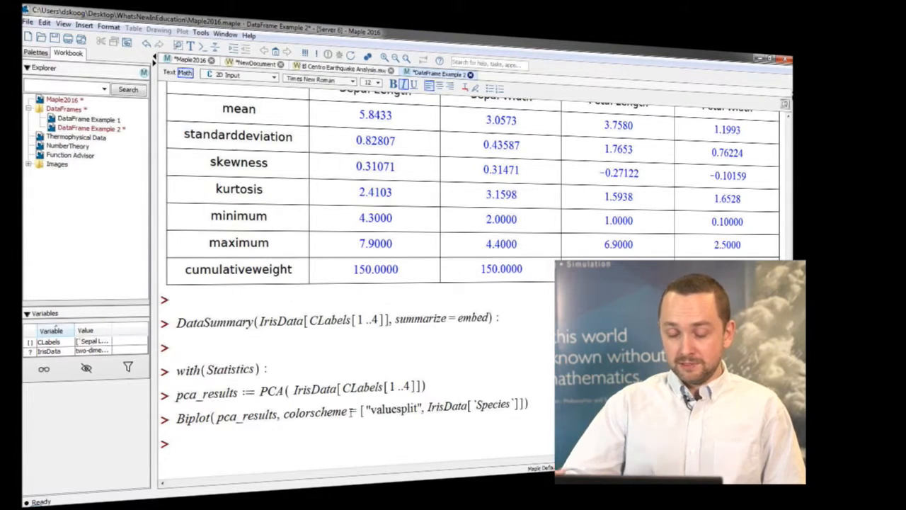
pyautogui.press('Return')
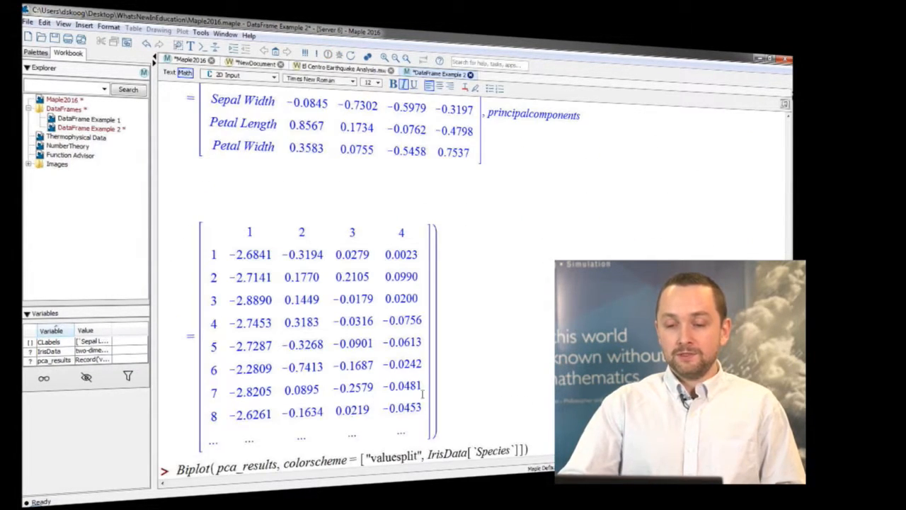
pyautogui.scroll(2, 350, 412)
pyautogui.scroll(4, 474, 283)
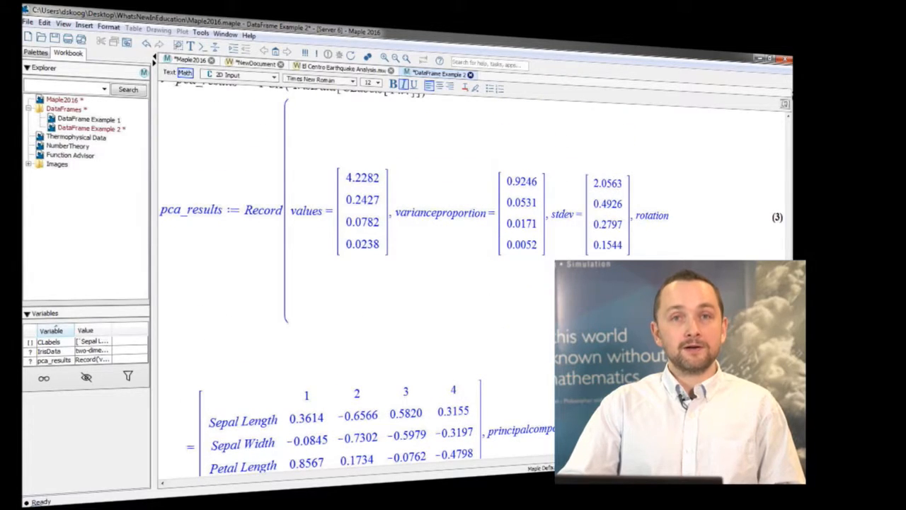
pyautogui.scroll(-2, 307, 232)
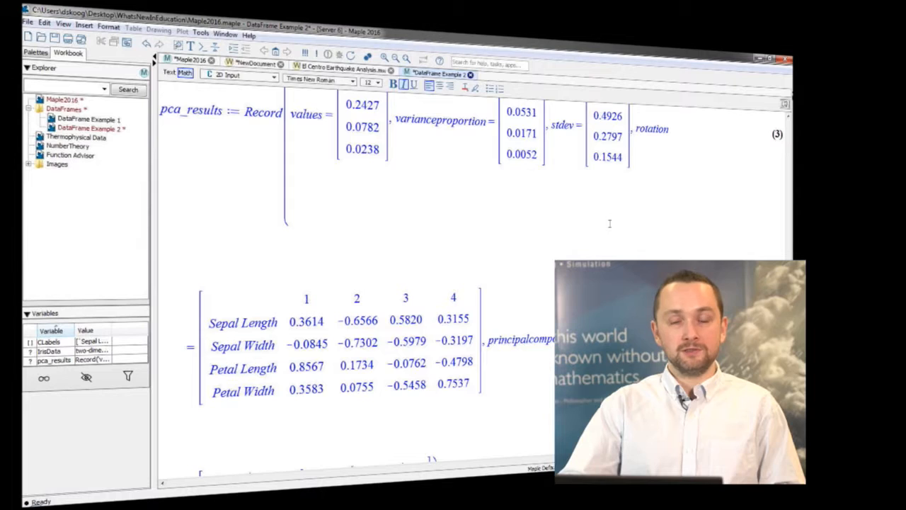
pyautogui.scroll(-5, 578, 250)
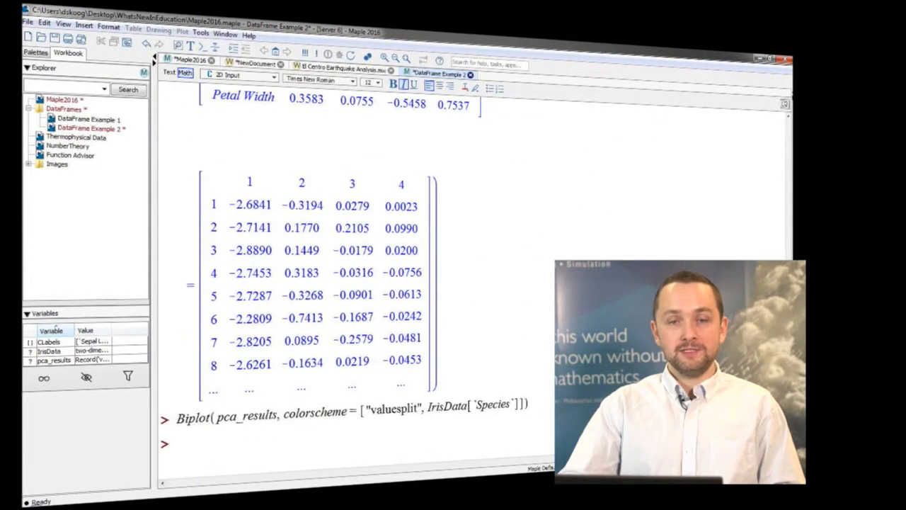
# - Execute the Biplot command for pca_results with the "valuesplit" colour scheme by Species, and widen the plot across the worksheet
pyautogui.click(283, 412)
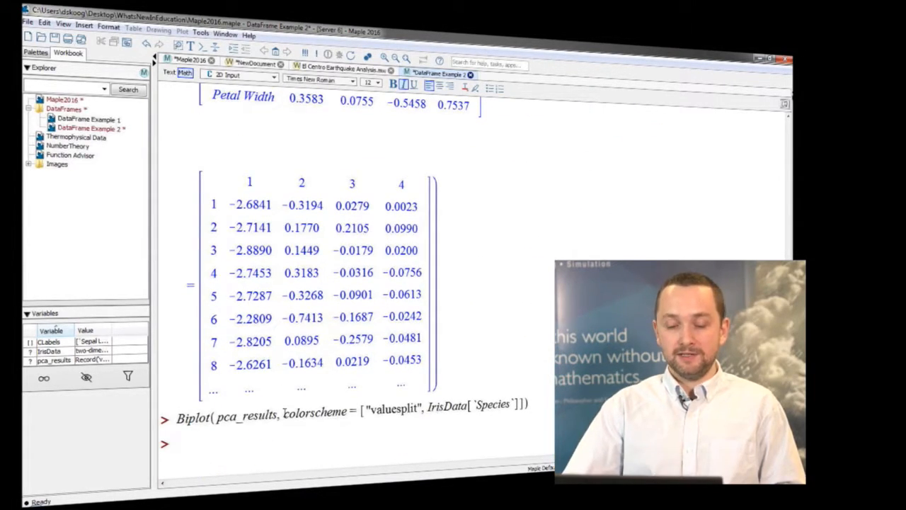
pyautogui.press('Return')
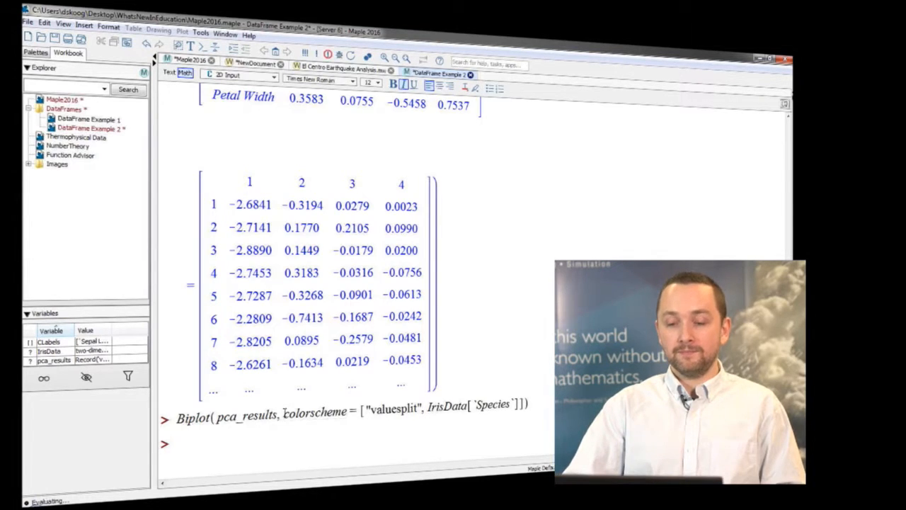
pyautogui.click(514, 292)
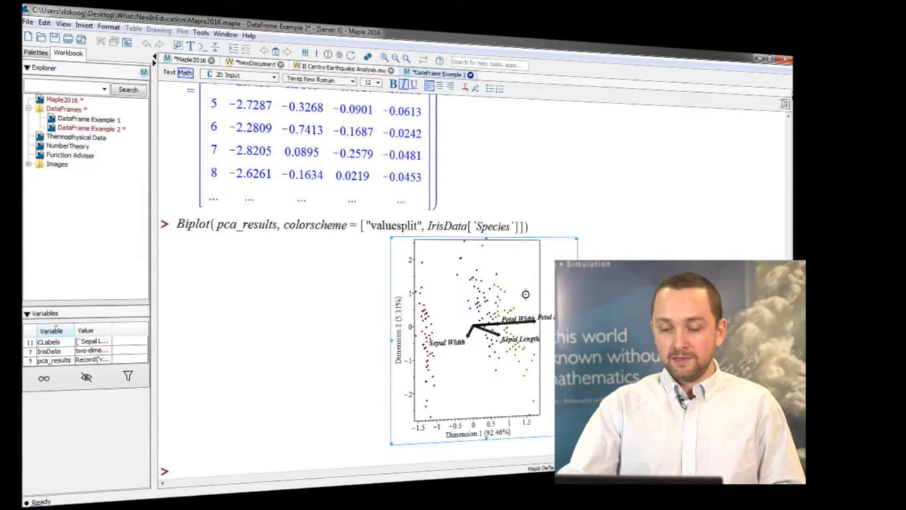
pyautogui.moveTo(577, 341); pyautogui.dragTo(717, 328)
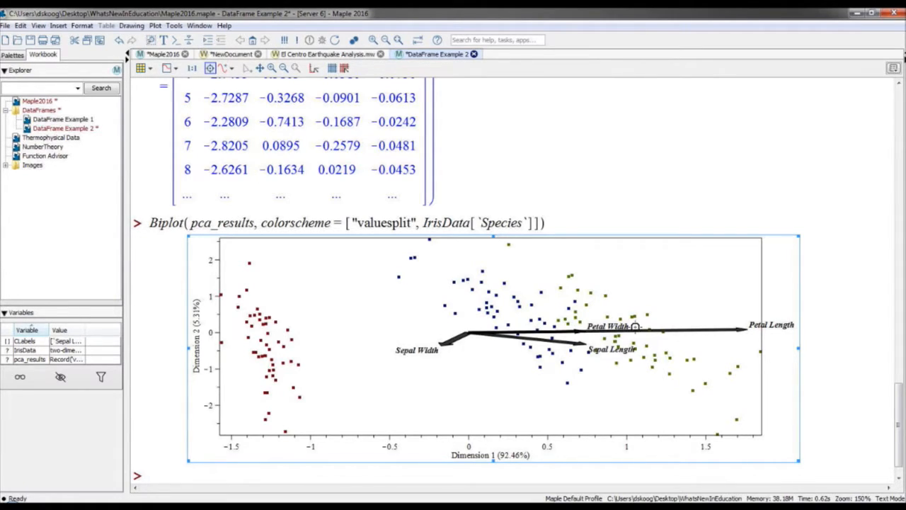
pyautogui.click(286, 475)
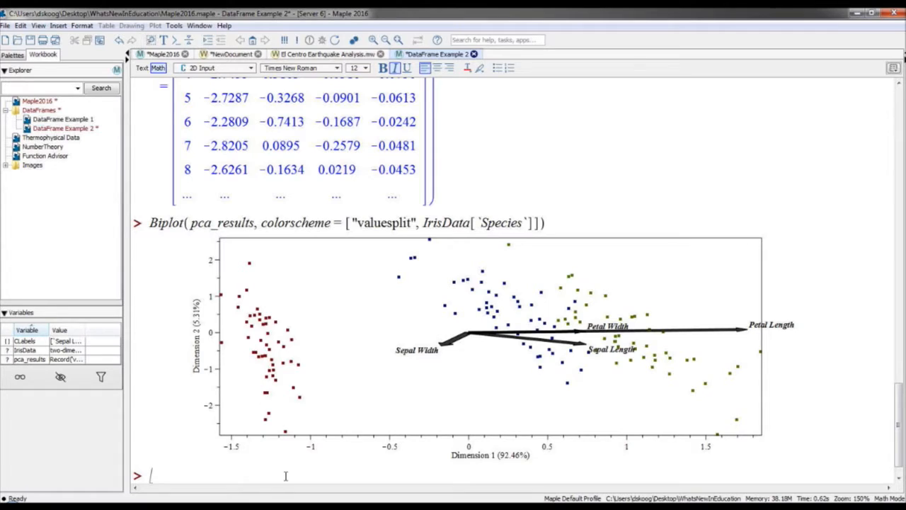
# - Close the DataFrame Example 2 worksheet and show the Maple2016 document as a slideshow, advancing to the Thermophysical Data slide
pyautogui.click(474, 55)
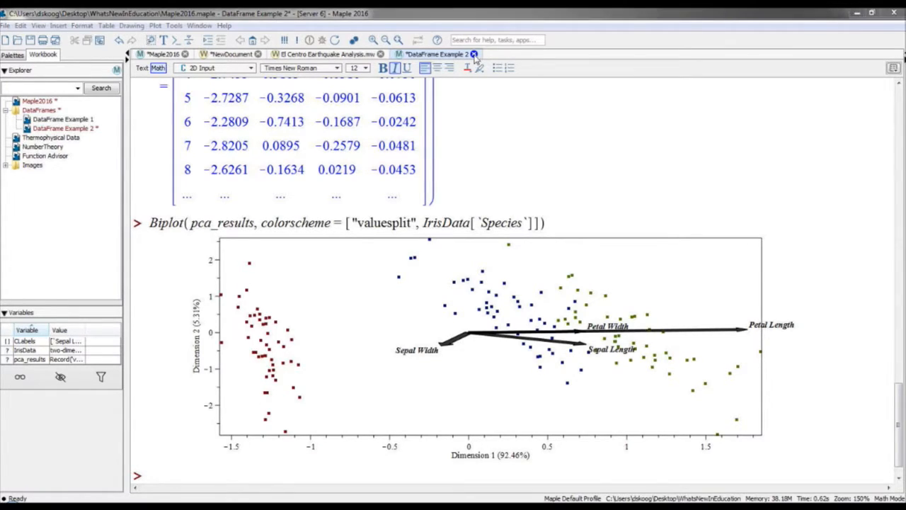
pyautogui.click(452, 273)
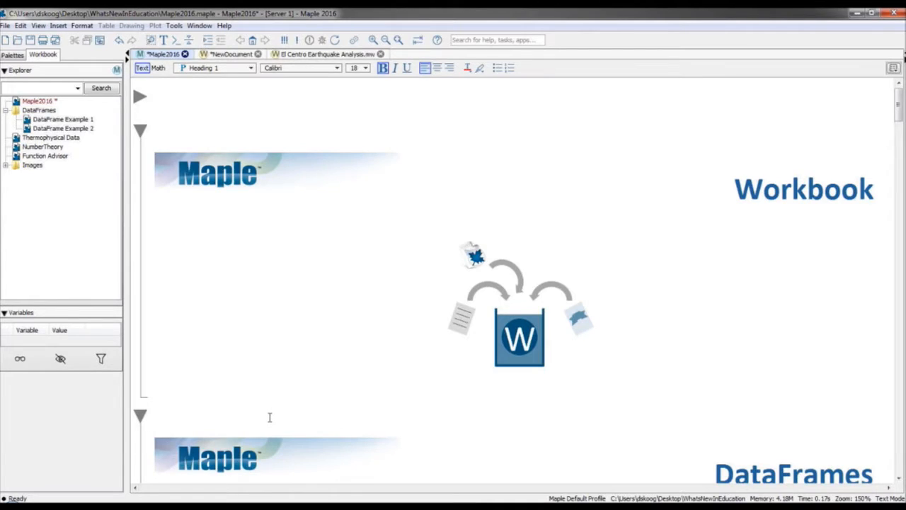
pyautogui.press('F11')
pyautogui.press('Right')
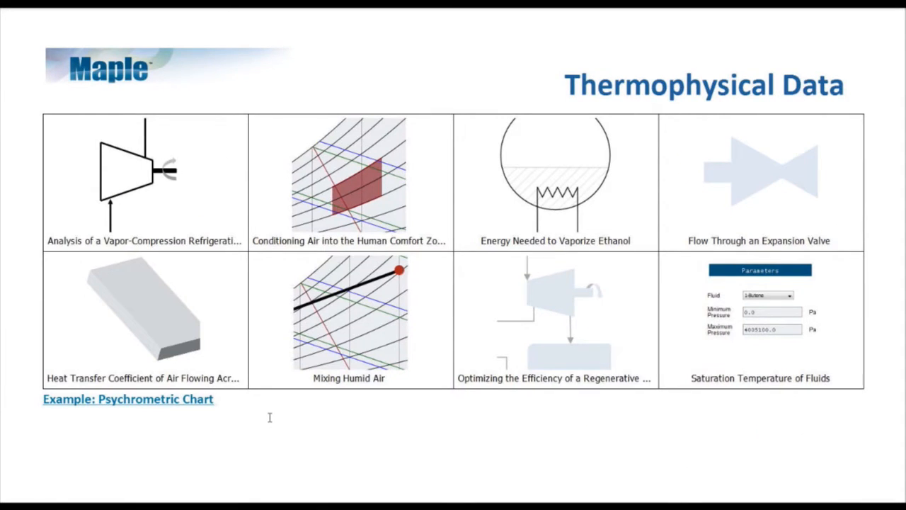
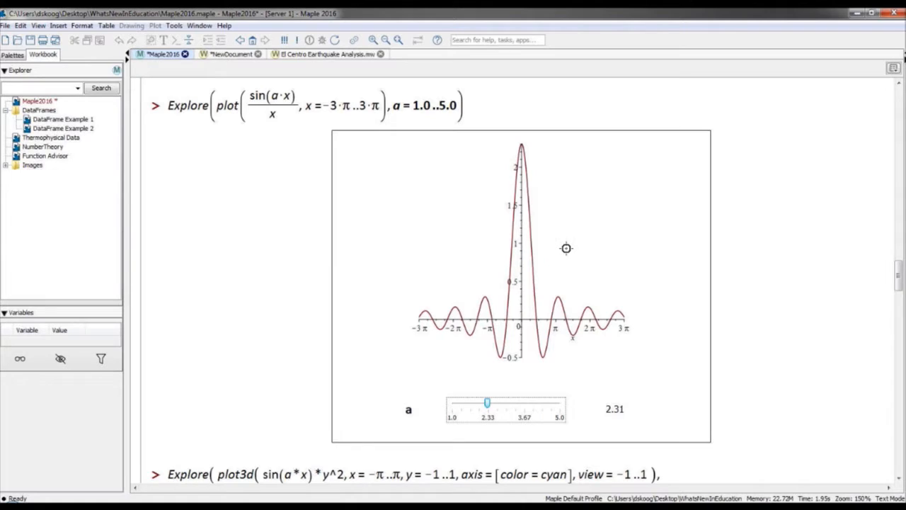
# - Execute the Explore command for the plot3d of sin(a*x)*y^2 with black component background, LightBlue fill and DarkBlue font
pyautogui.scroll(-3, 545, 258)
pyautogui.click(433, 389)
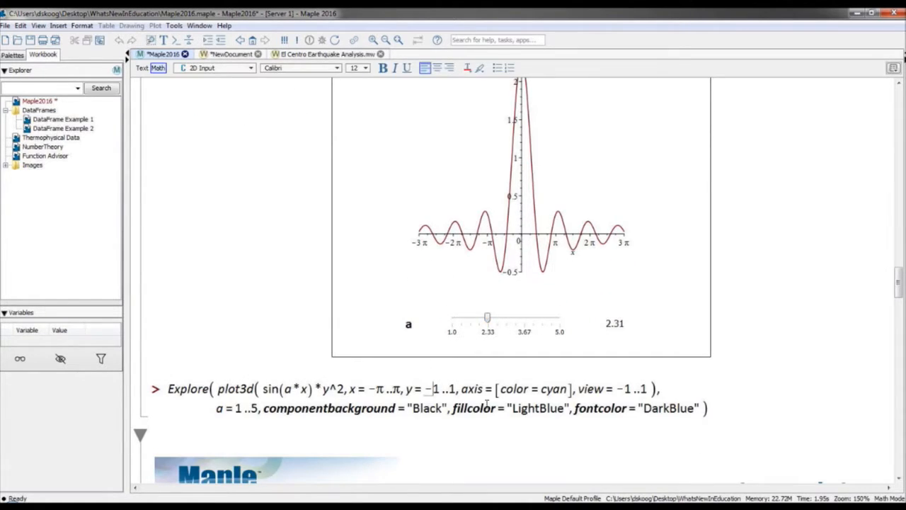
pyautogui.press('Return')
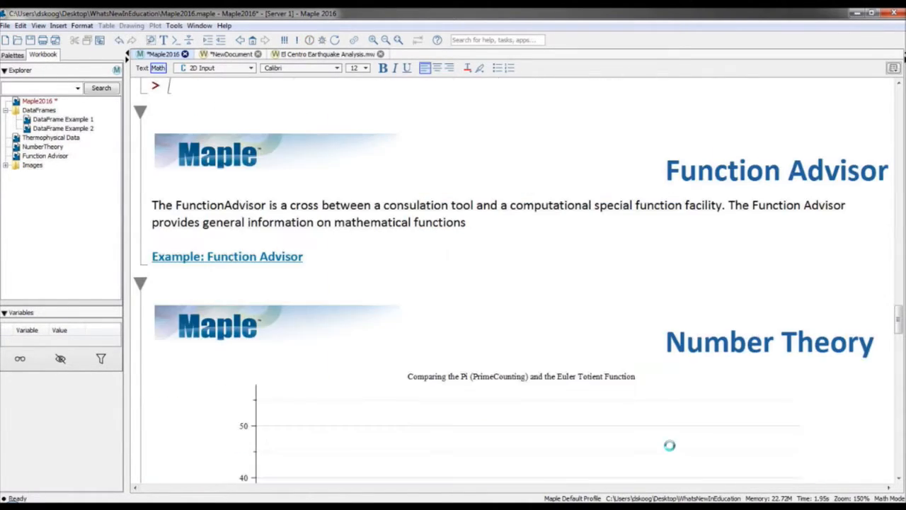
pyautogui.scroll(10, 653, 425)
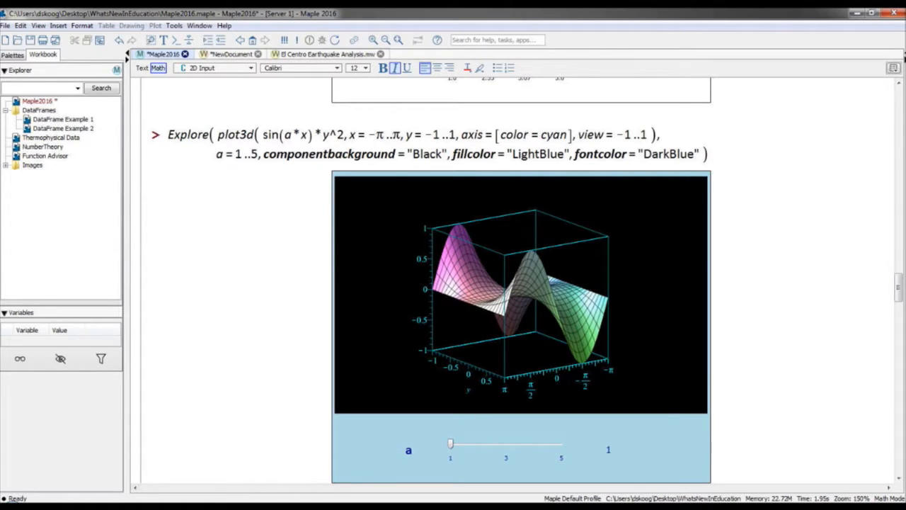
# - Set the parameter a of the explored 3D plot to 2
pyautogui.click(408, 451)
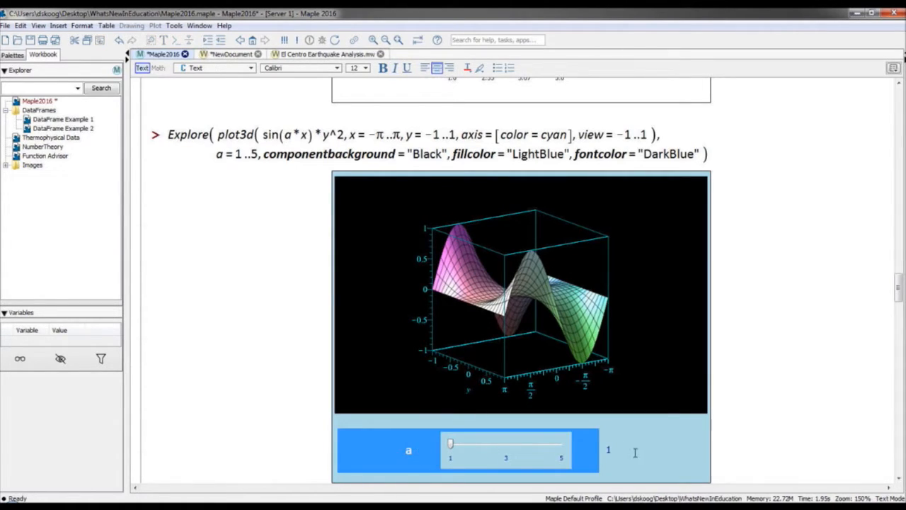
pyautogui.moveTo(450, 444); pyautogui.dragTo(483, 444)
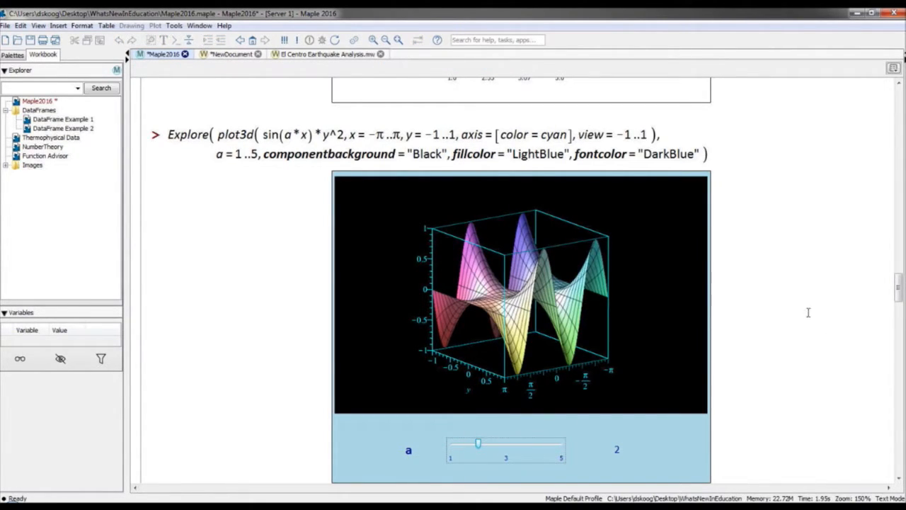
pyautogui.click(755, 292)
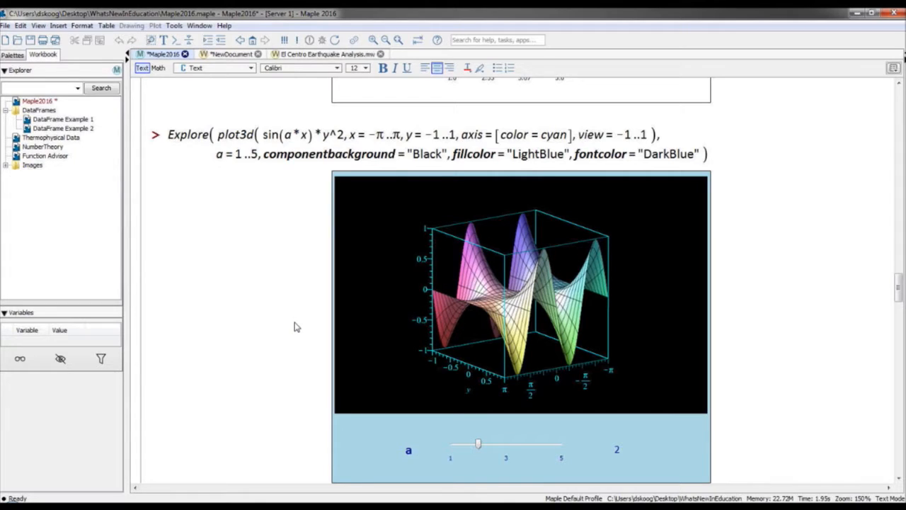
pyautogui.scroll(-3, 258, 270)
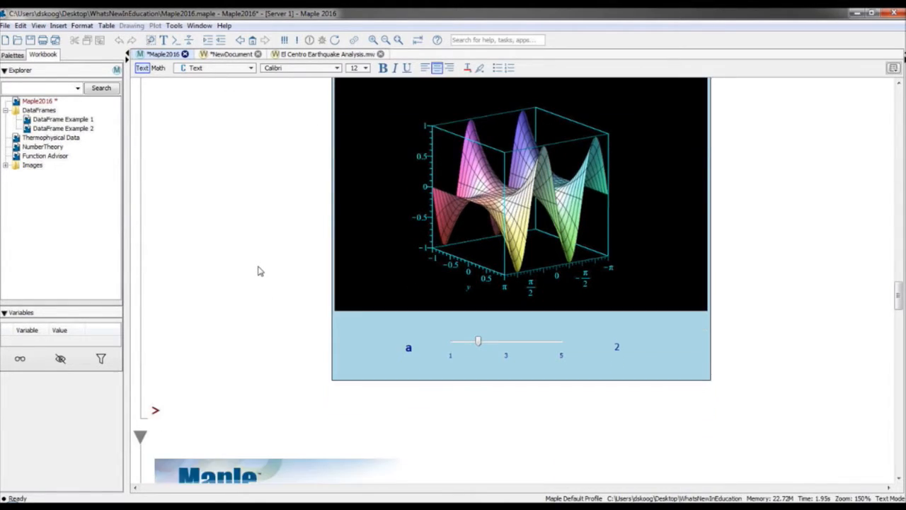
# - Open the Function Advisor worksheet from the workbook and execute the FunctionAdvisor(Ei) command
pyautogui.scroll(-1, 258, 271)
pyautogui.scroll(-1, 239, 415)
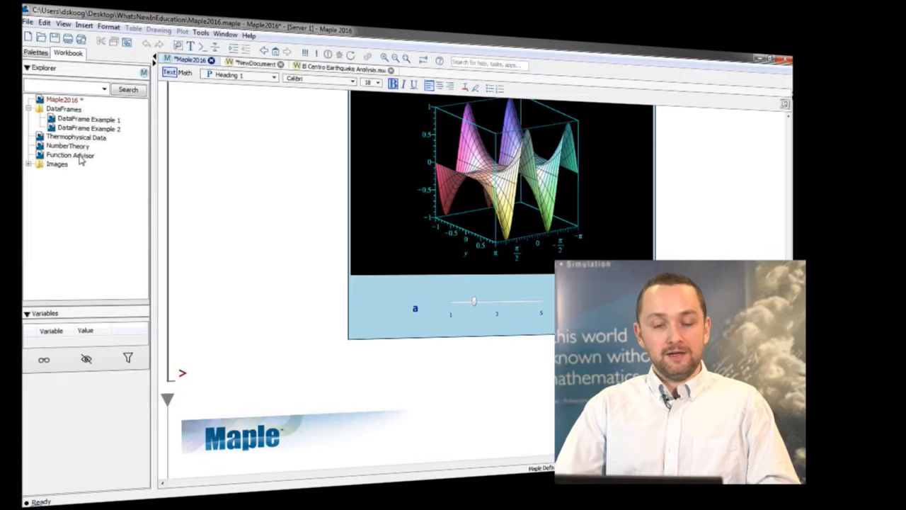
pyautogui.doubleClick(80, 156)
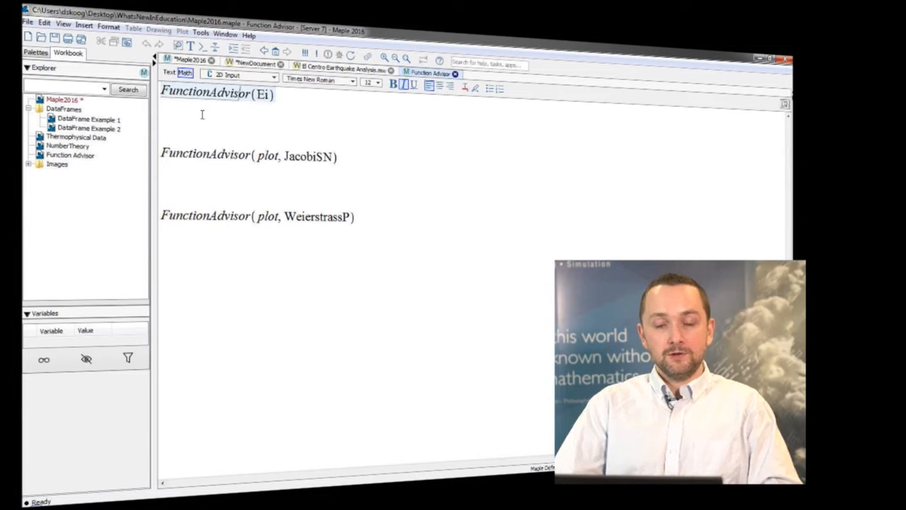
pyautogui.doubleClick(244, 93)
pyautogui.click(262, 94)
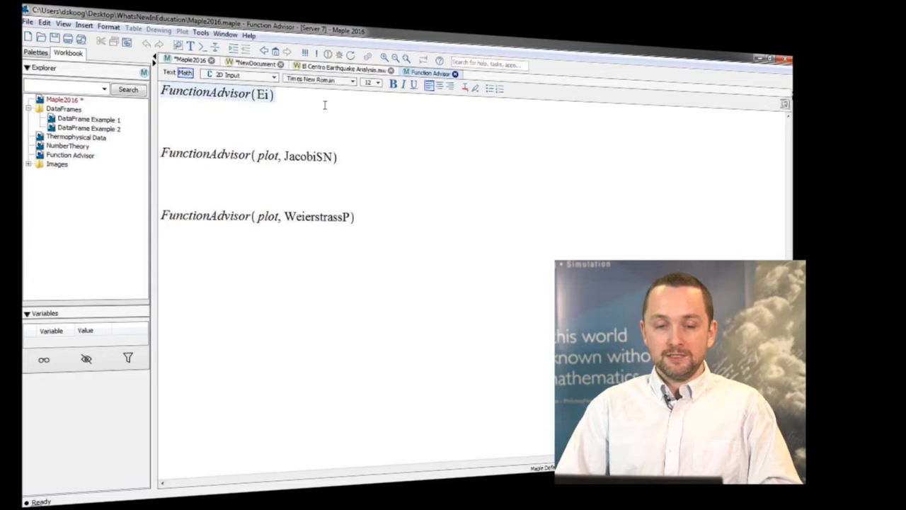
pyautogui.press('Return')
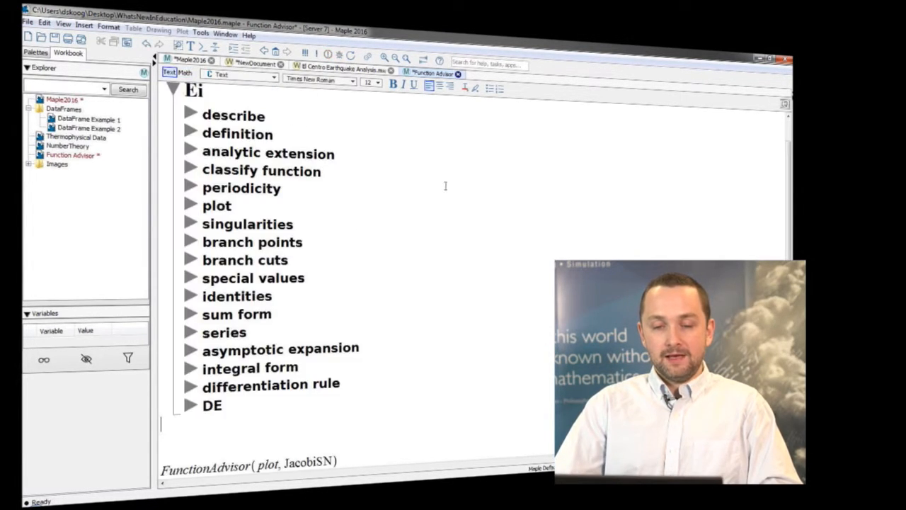
# - Expand all sections of the Function Advisor worksheet
pyautogui.click(44, 23)
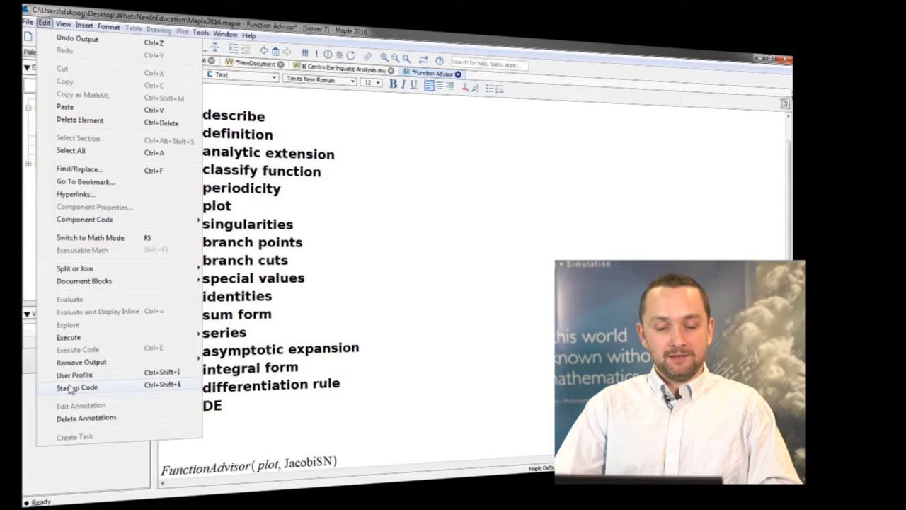
pyautogui.moveTo(65, 25)
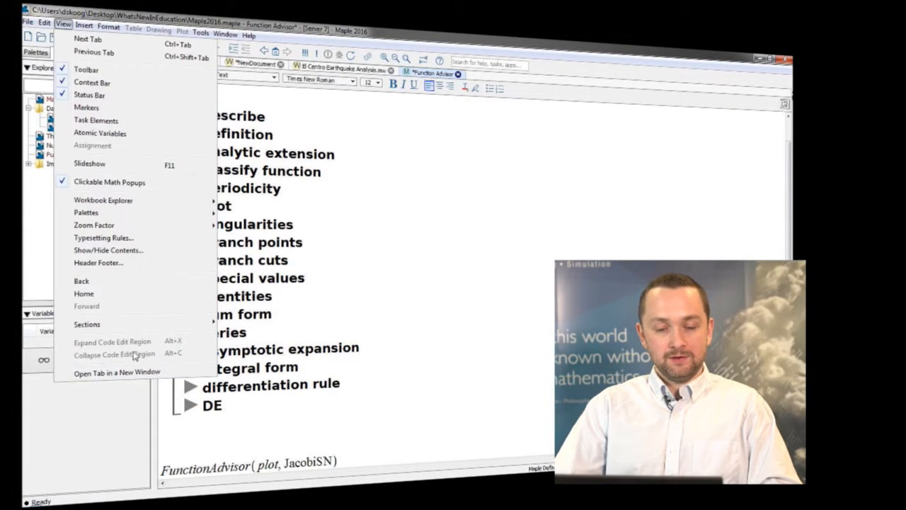
pyautogui.moveTo(138, 325)
pyautogui.click(268, 320)
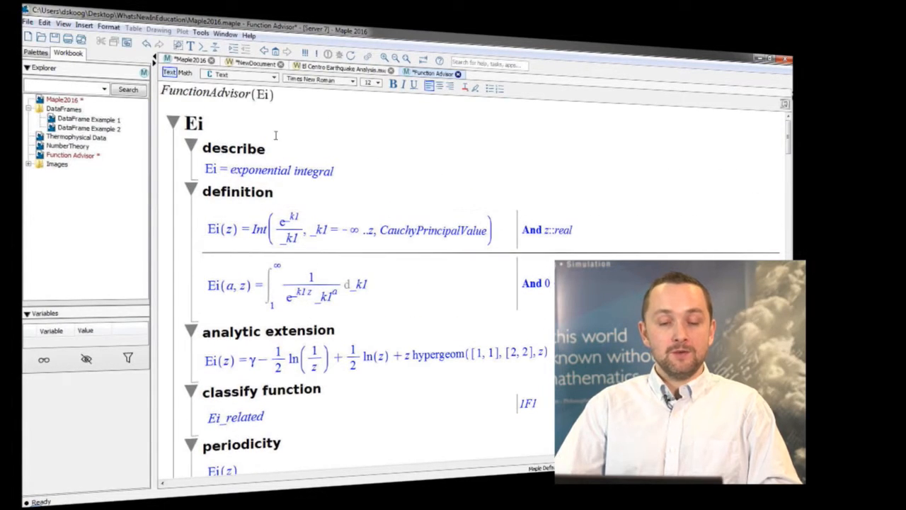
# - Review the Ei information from its description and definition through the plots and singularities to the differential equations
pyautogui.scroll(-1, 250, 119)
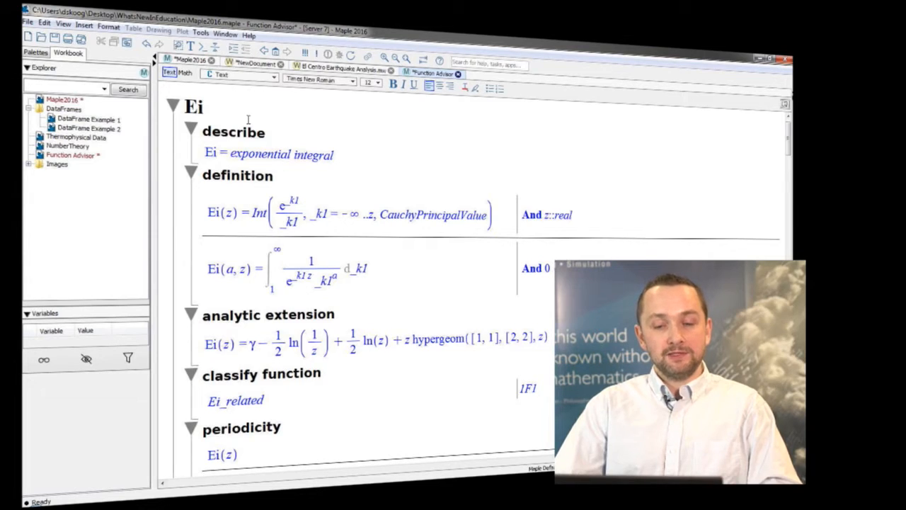
pyautogui.click(251, 154)
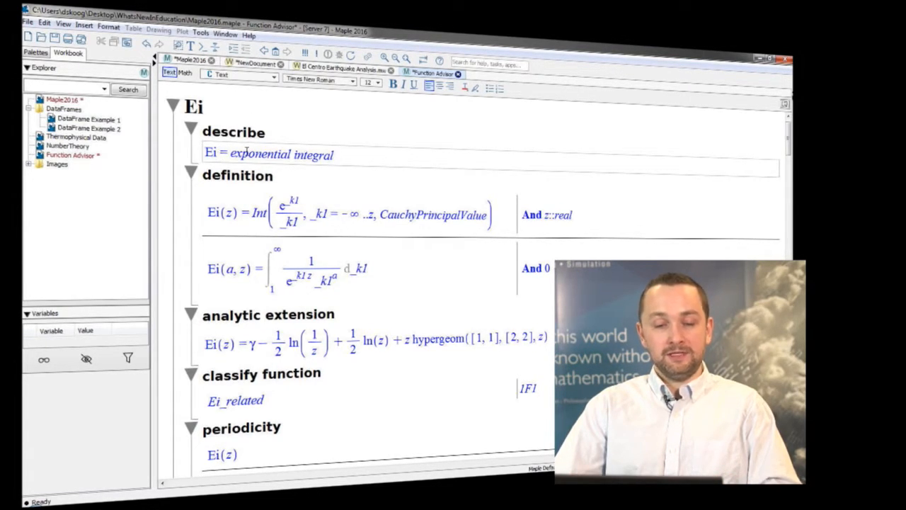
pyautogui.scroll(-1, 310, 158)
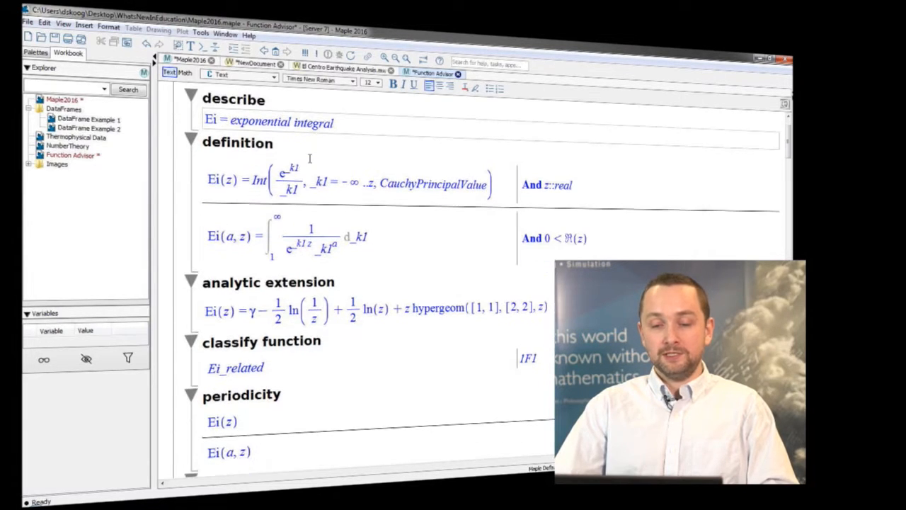
pyautogui.scroll(-3, 309, 159)
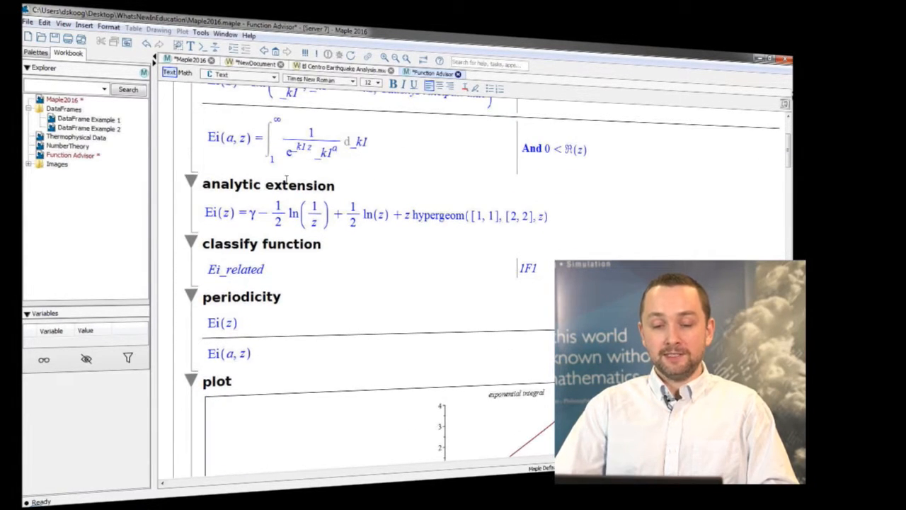
pyautogui.scroll(-5, 348, 182)
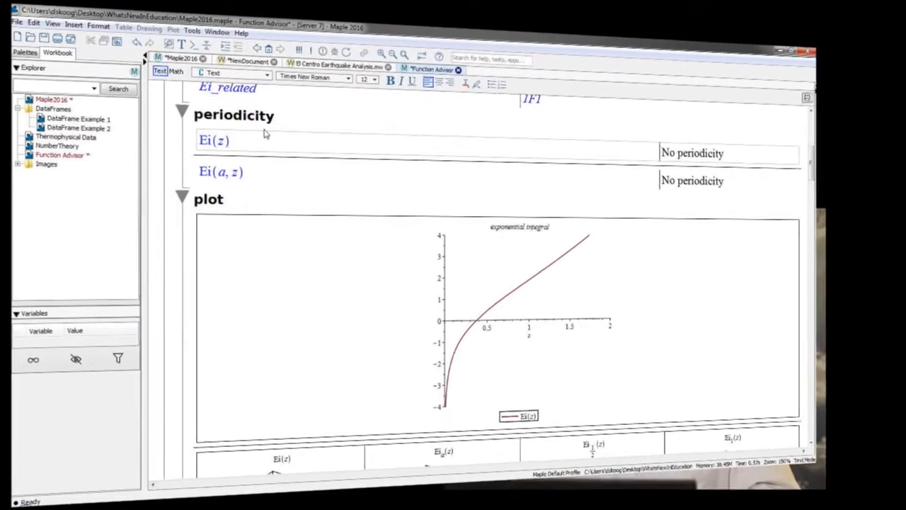
pyautogui.scroll(-2, 339, 182)
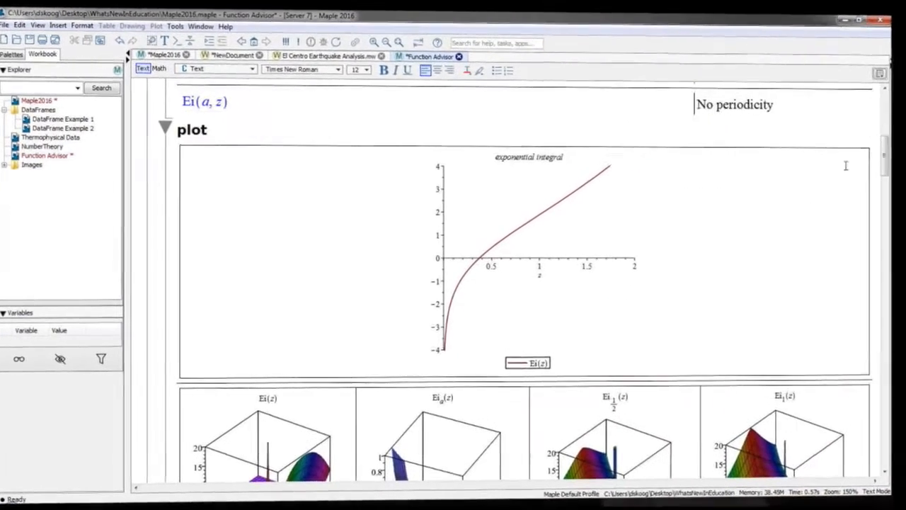
pyautogui.scroll(-8, 845, 166)
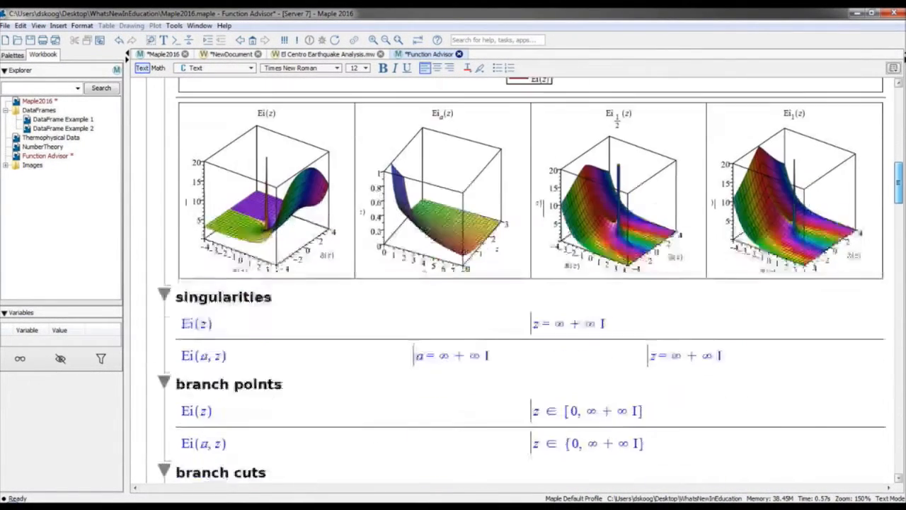
pyautogui.scroll(-10, 531, 283)
pyautogui.scroll(-20, 530, 280)
pyautogui.scroll(-12, 530, 280)
pyautogui.scroll(-11, 530, 280)
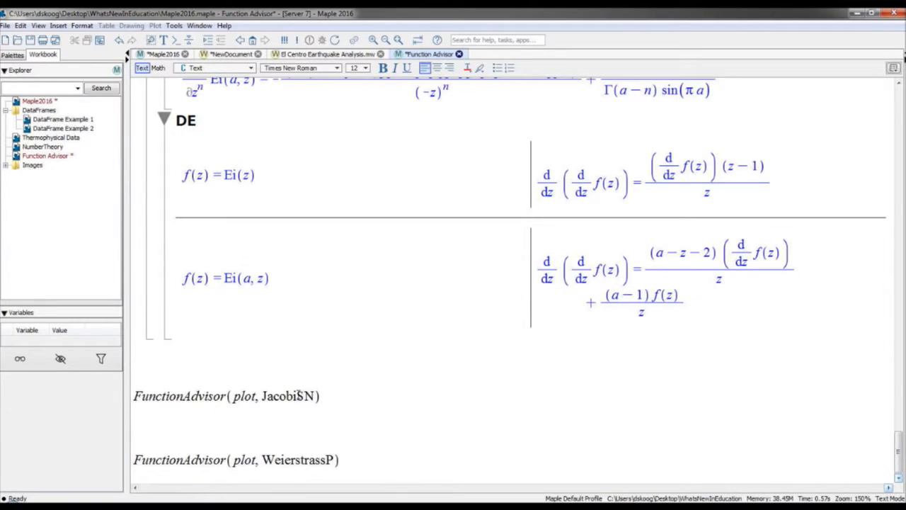
# - Execute the FunctionAdvisor(plot, JacobiSN) command and view the resulting plots
pyautogui.click(264, 396)
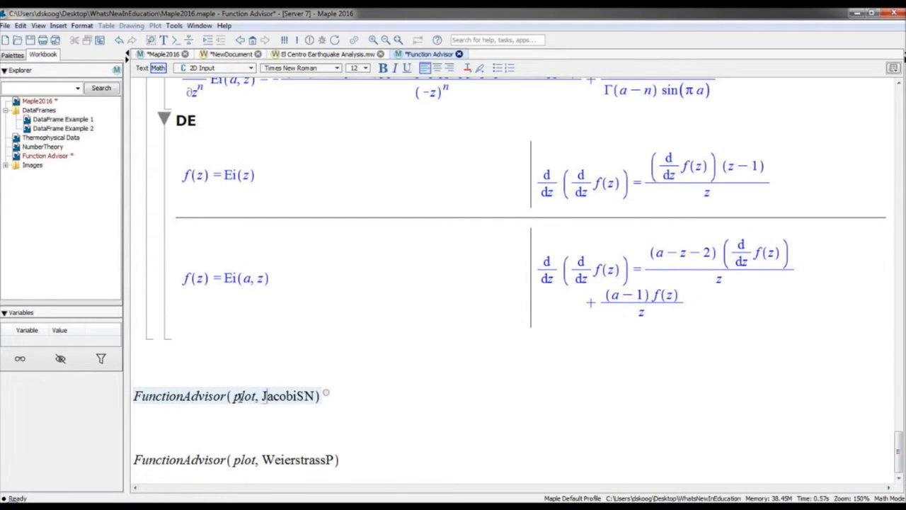
pyautogui.press('Return')
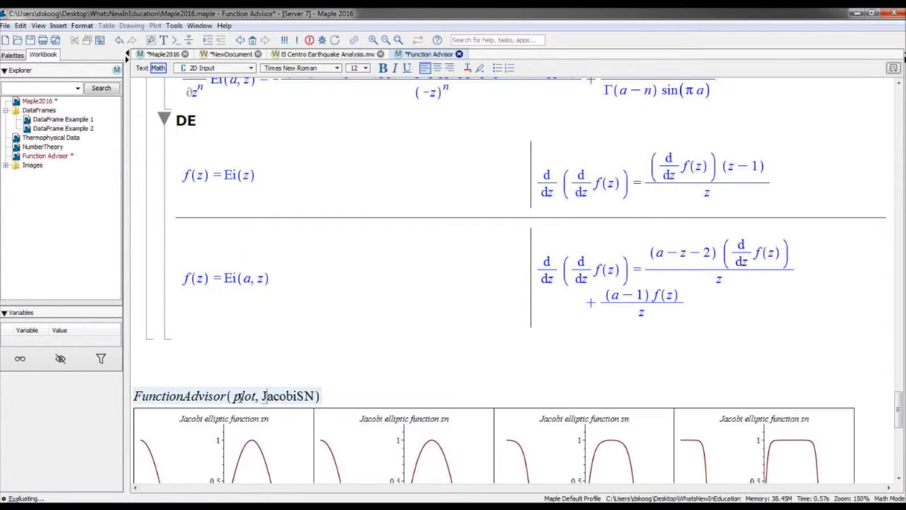
pyautogui.scroll(3, 356, 200)
pyautogui.scroll(2, 357, 200)
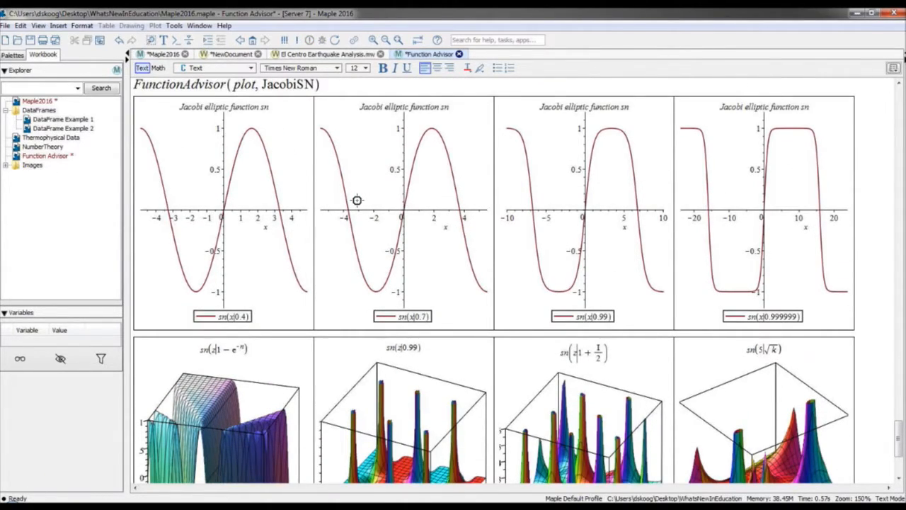
# - Execute the FunctionAdvisor(plot, WeierstrassP) command and view the resulting plots
pyautogui.scroll(-4, 357, 201)
pyautogui.click(310, 458)
pyautogui.press('Return')
pyautogui.scroll(1, 442, 355)
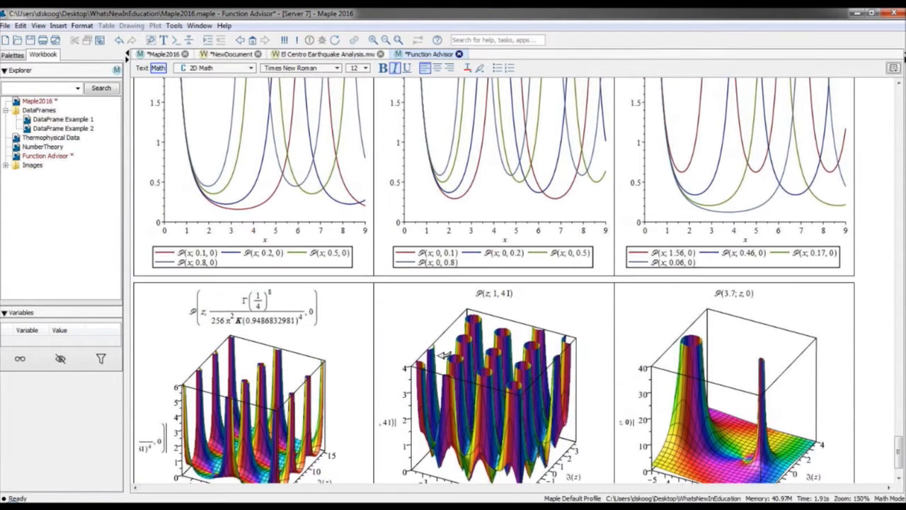
pyautogui.scroll(1, 440, 352)
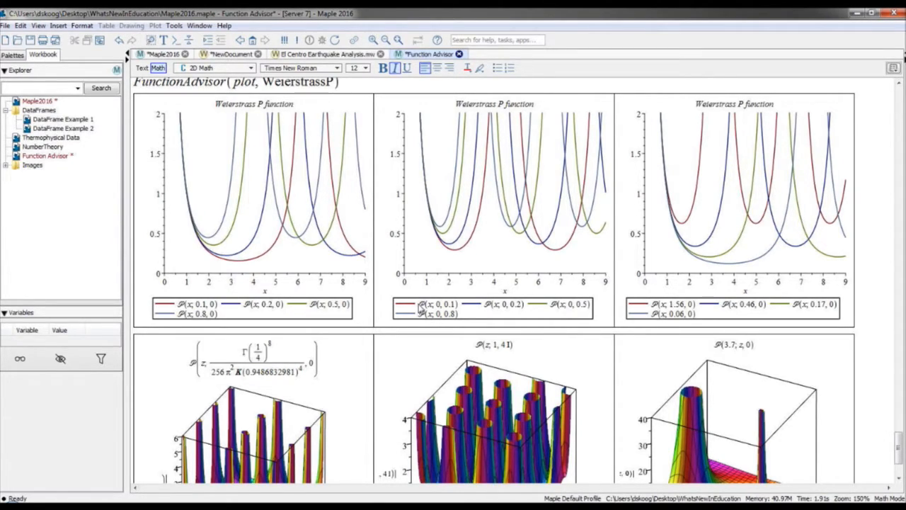
# - Close the Function Advisor worksheet and start the Maple2016 slideshow at the Number Theory section
pyautogui.click(458, 54)
pyautogui.click(449, 275)
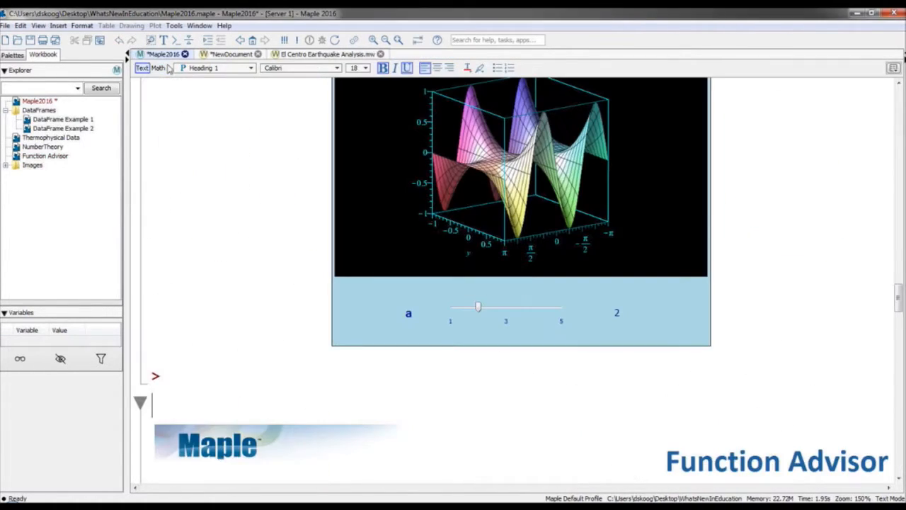
pyautogui.scroll(-3, 240, 214)
pyautogui.scroll(-2, 241, 213)
pyautogui.click(246, 358)
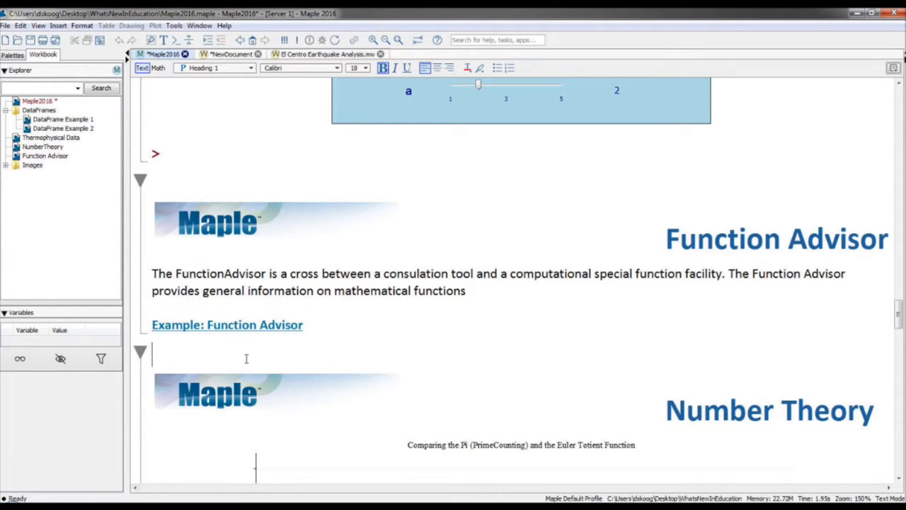
pyautogui.press('F11')
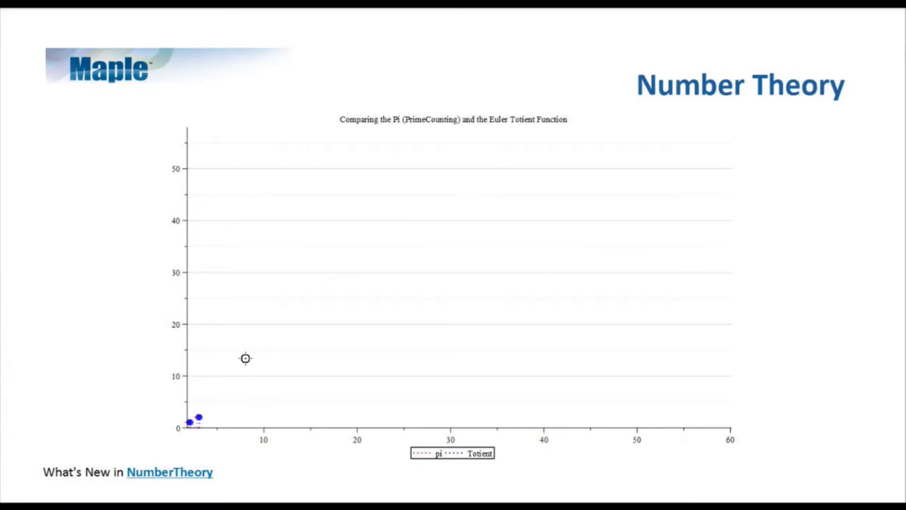
# - Play the animation comparing the Pi (PrimeCounting) and Euler Totient functions on the Number Theory slide
pyautogui.rightClick(245, 358)
pyautogui.moveTo(333, 486)
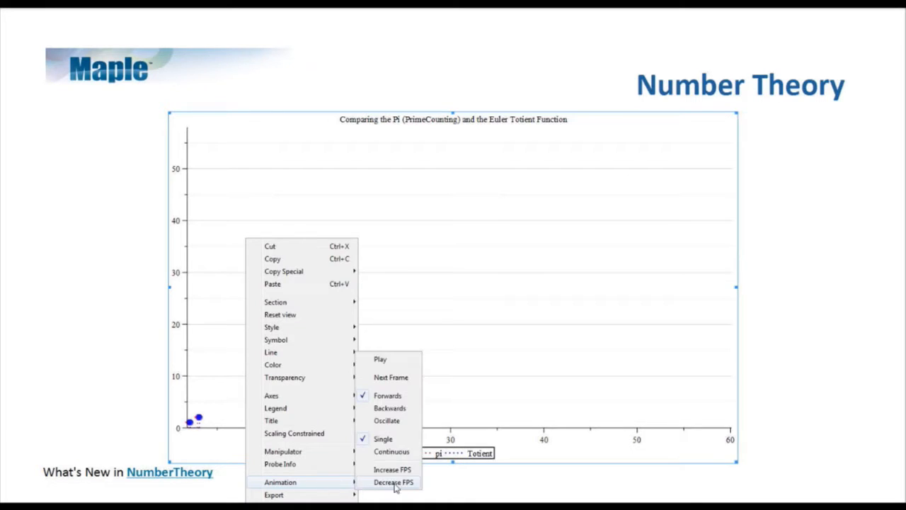
pyautogui.click(395, 363)
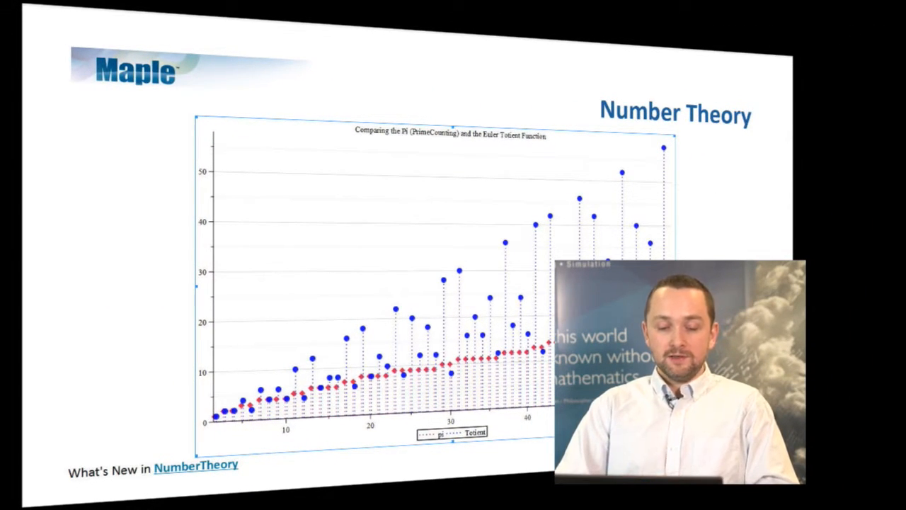
# - Follow the slide's NumberTheory link and show the second 3/7 in the Repeated Decimal table as a repeating decimal
pyautogui.click(193, 467)
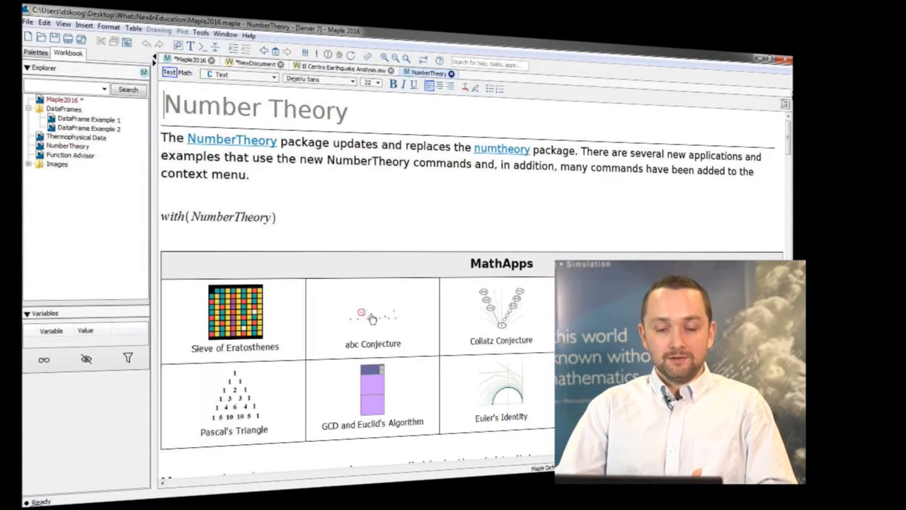
pyautogui.scroll(-5, 356, 406)
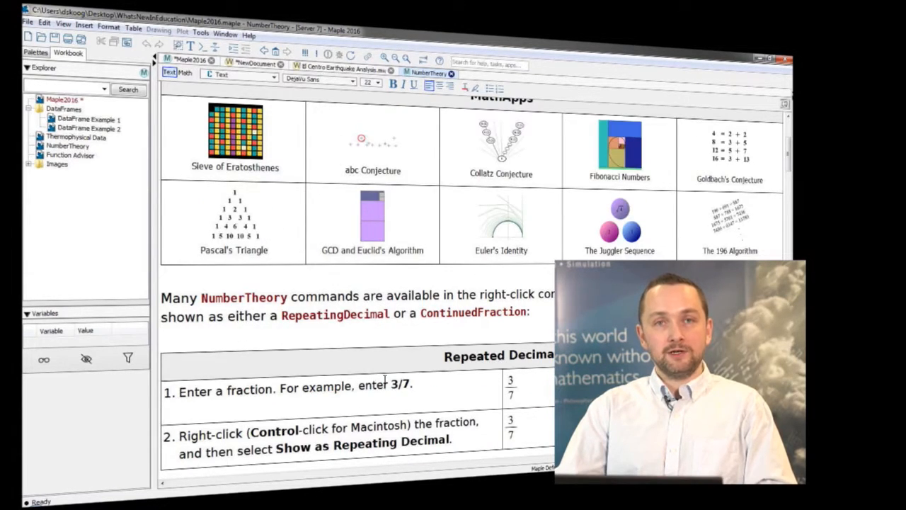
pyautogui.scroll(-1, 384, 379)
pyautogui.scroll(-4, 384, 380)
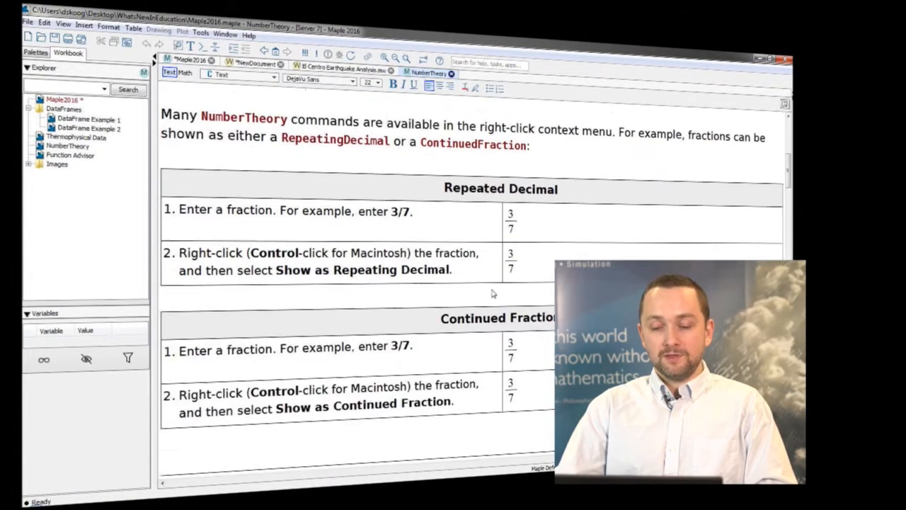
pyautogui.click(511, 254)
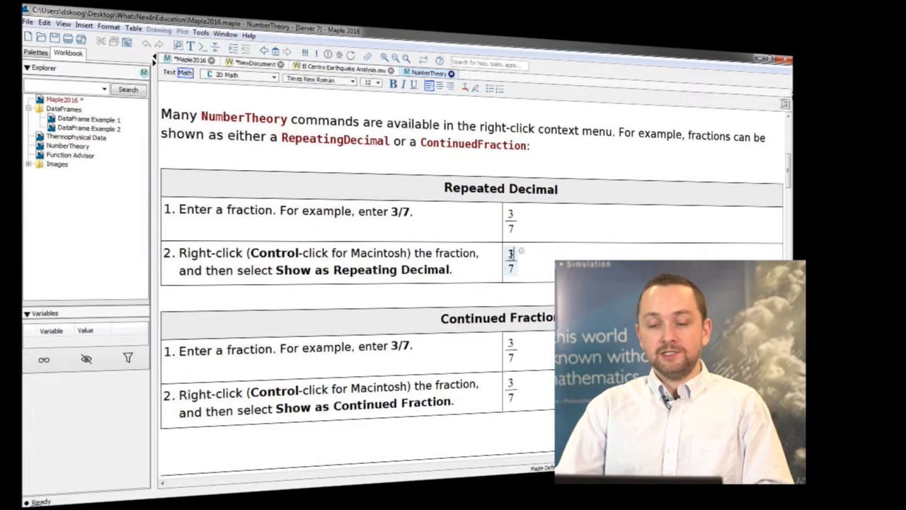
pyautogui.rightClick(516, 264)
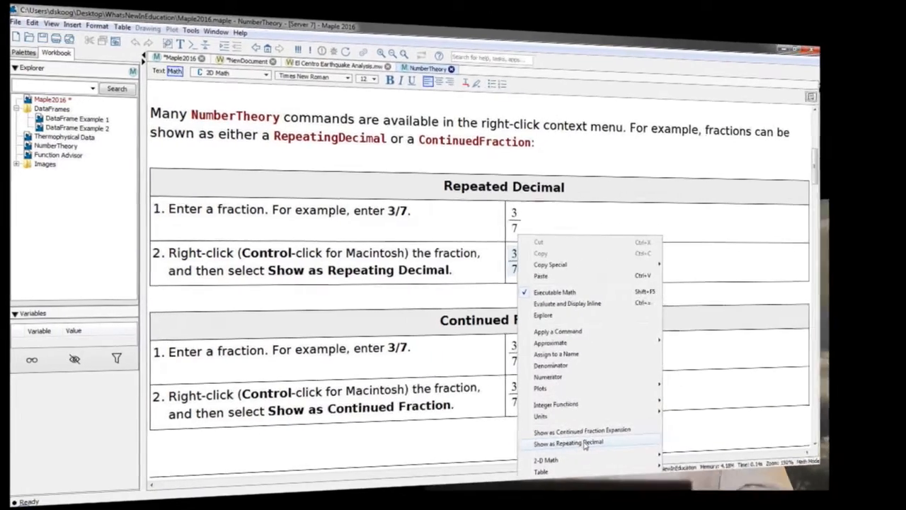
pyautogui.click(579, 438)
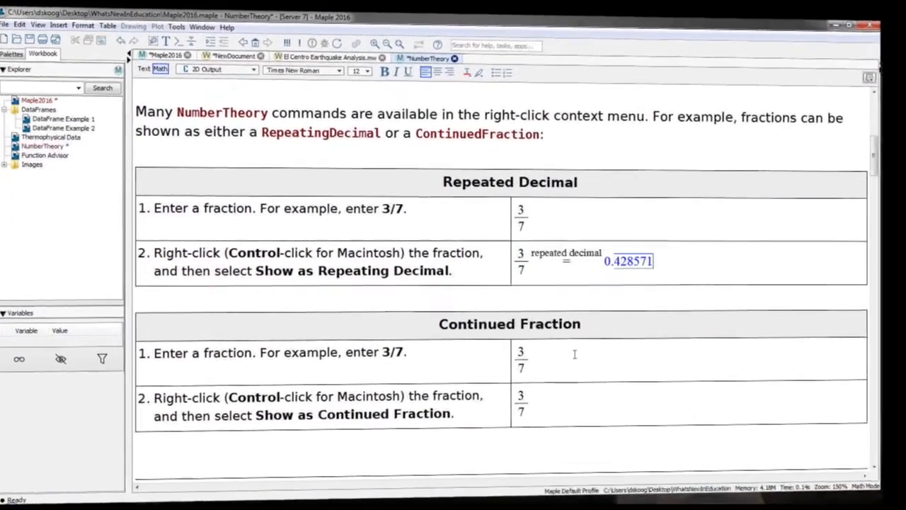
# - Show the second 3/7 in the Continued Fraction table as a continued fraction expansion
pyautogui.scroll(-1, 563, 355)
pyautogui.rightClick(530, 362)
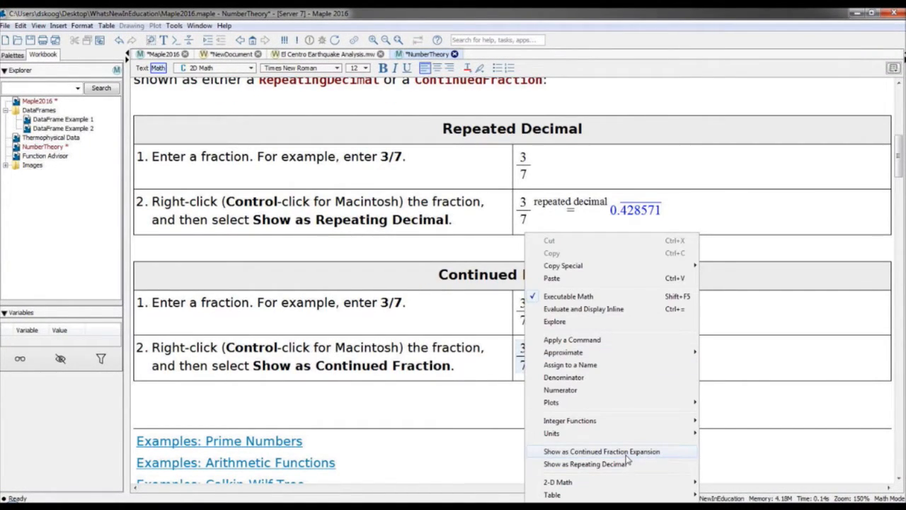
pyautogui.click(627, 451)
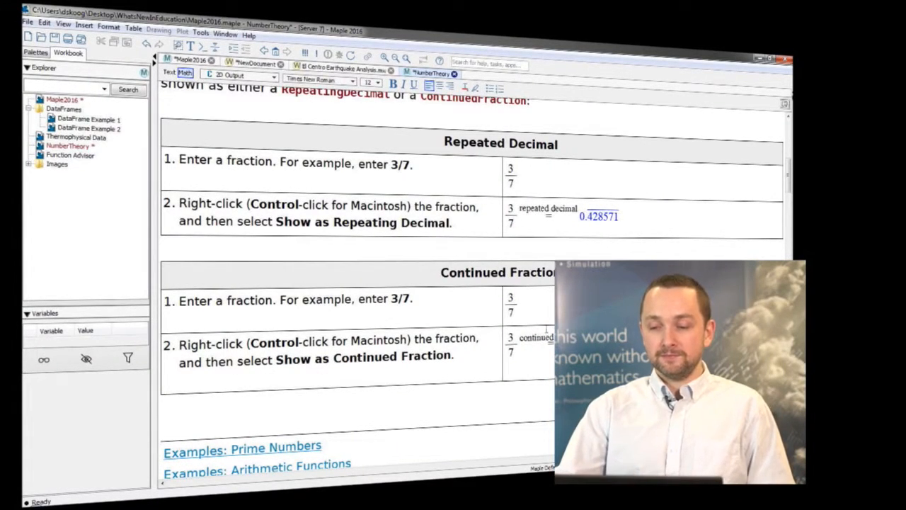
# - View the Calkin-Wilf tree examples further down the NumberTheory worksheet and return to the Number Theory section of the Maple2016 document
pyautogui.moveTo(788, 177); pyautogui.dragTo(788, 388)
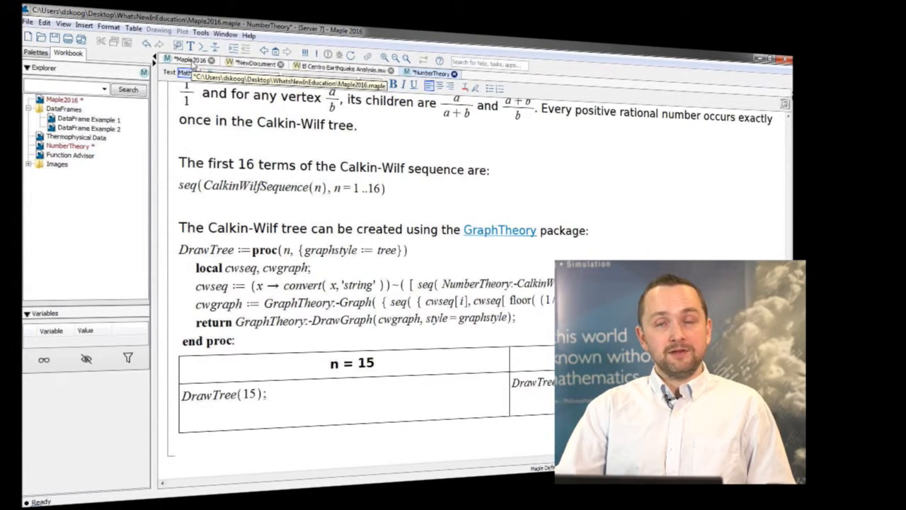
pyautogui.click(192, 63)
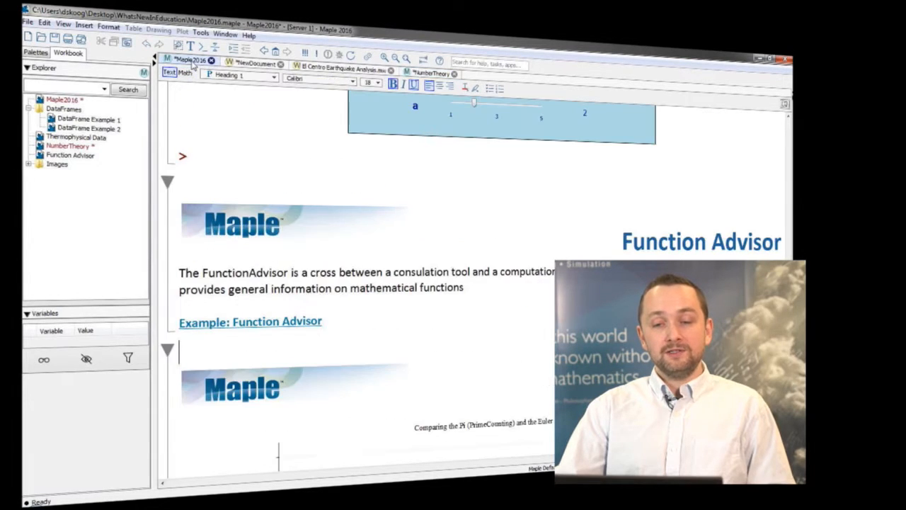
pyautogui.scroll(-10, 422, 225)
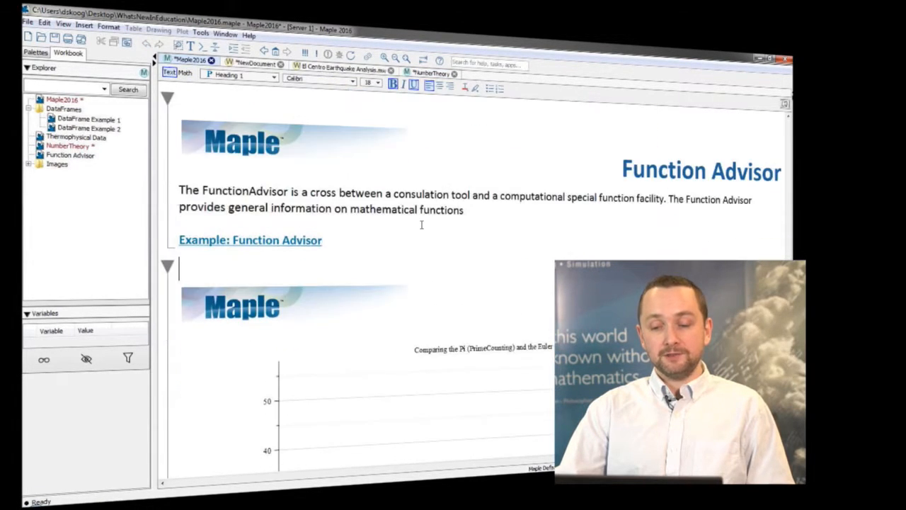